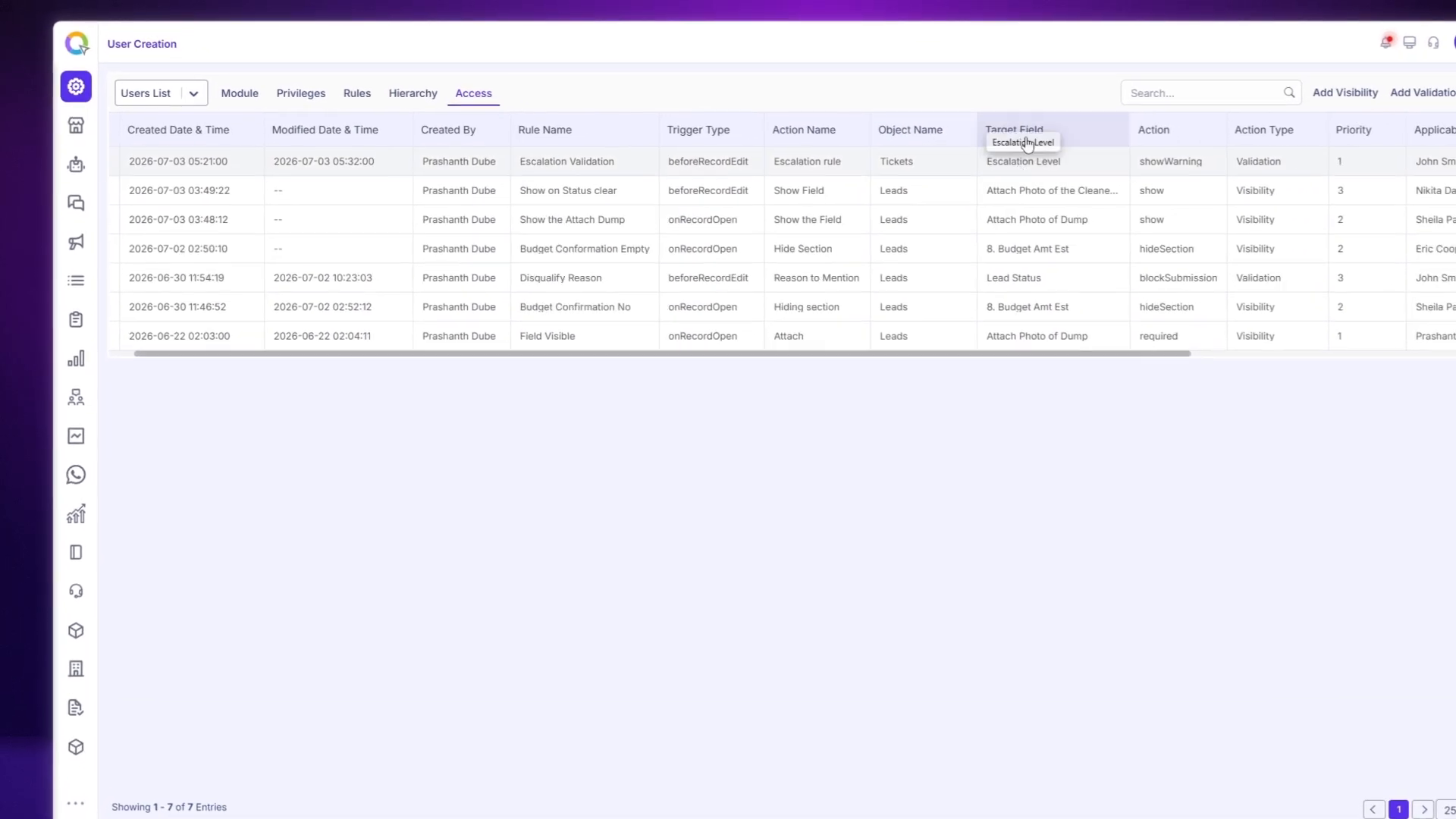
Step: Open the Disqualify Reason validation rule for editing from the access rules list
{"action": "left_click_drag", "start_coordinate": [1031, 362], "coordinate": [1163, 361]}
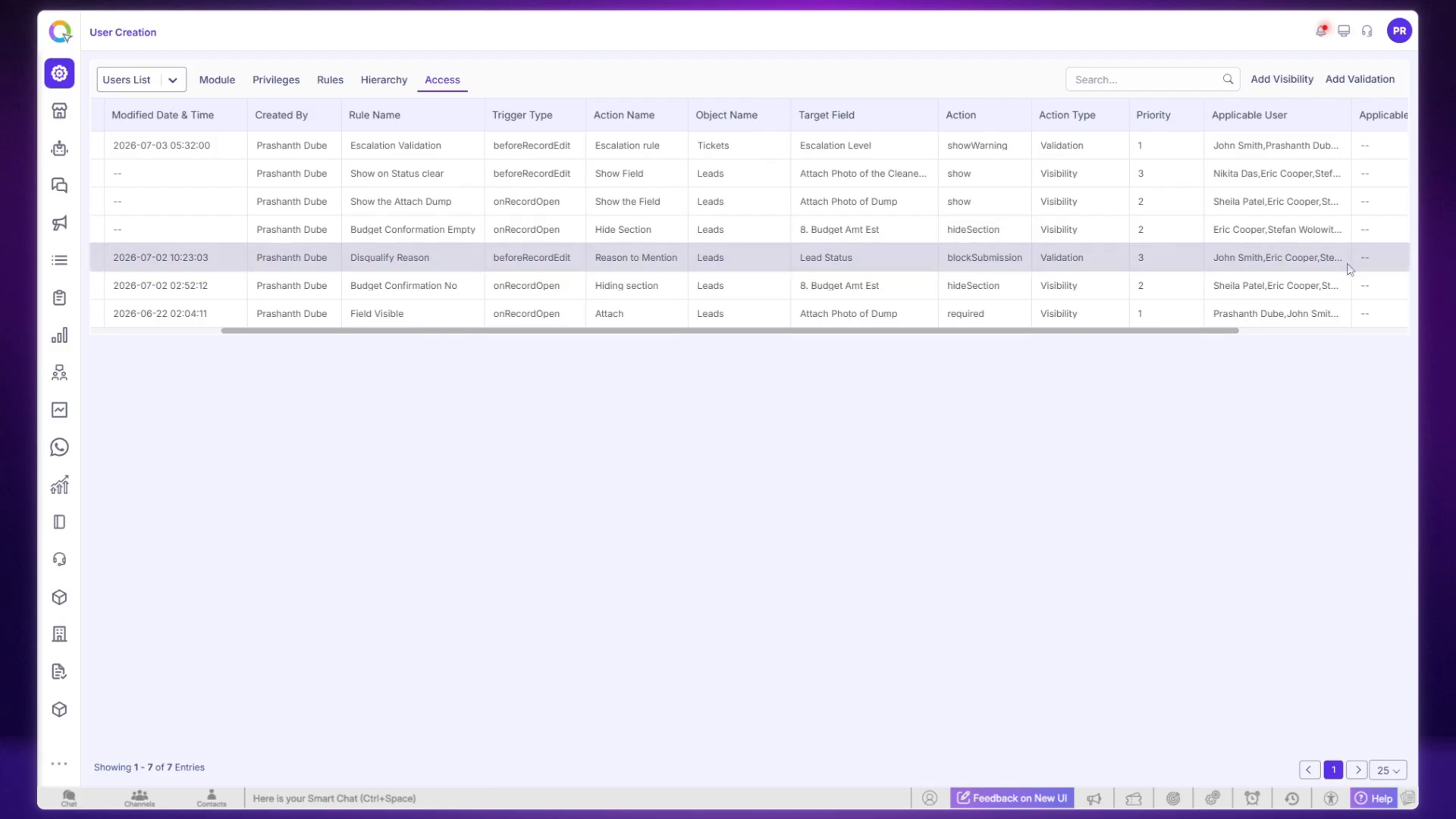
{"action": "left_click_drag", "start_coordinate": [1204, 329], "coordinate": [1395, 329]}
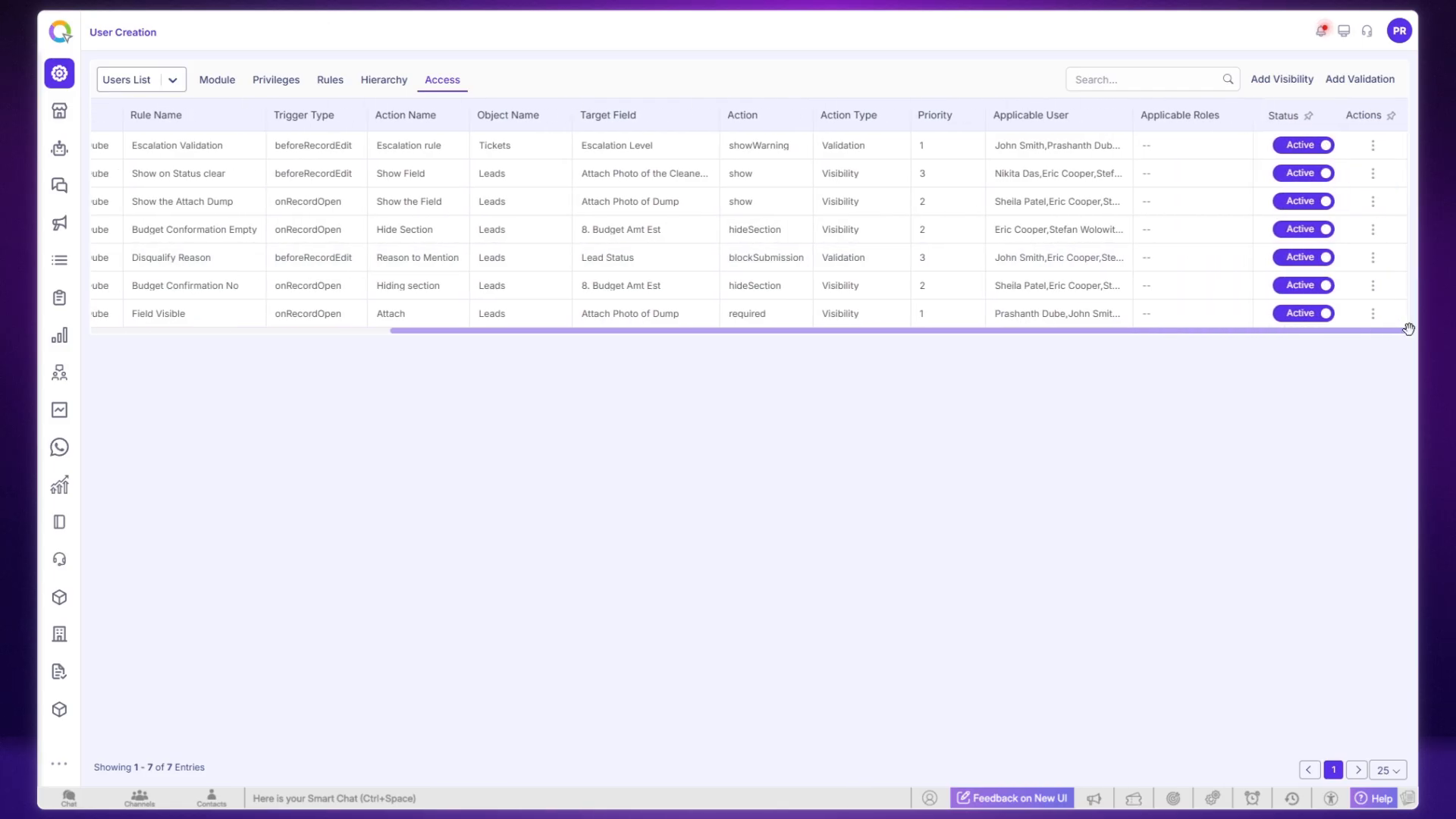
{"action": "left_click", "coordinate": [1372, 257]}
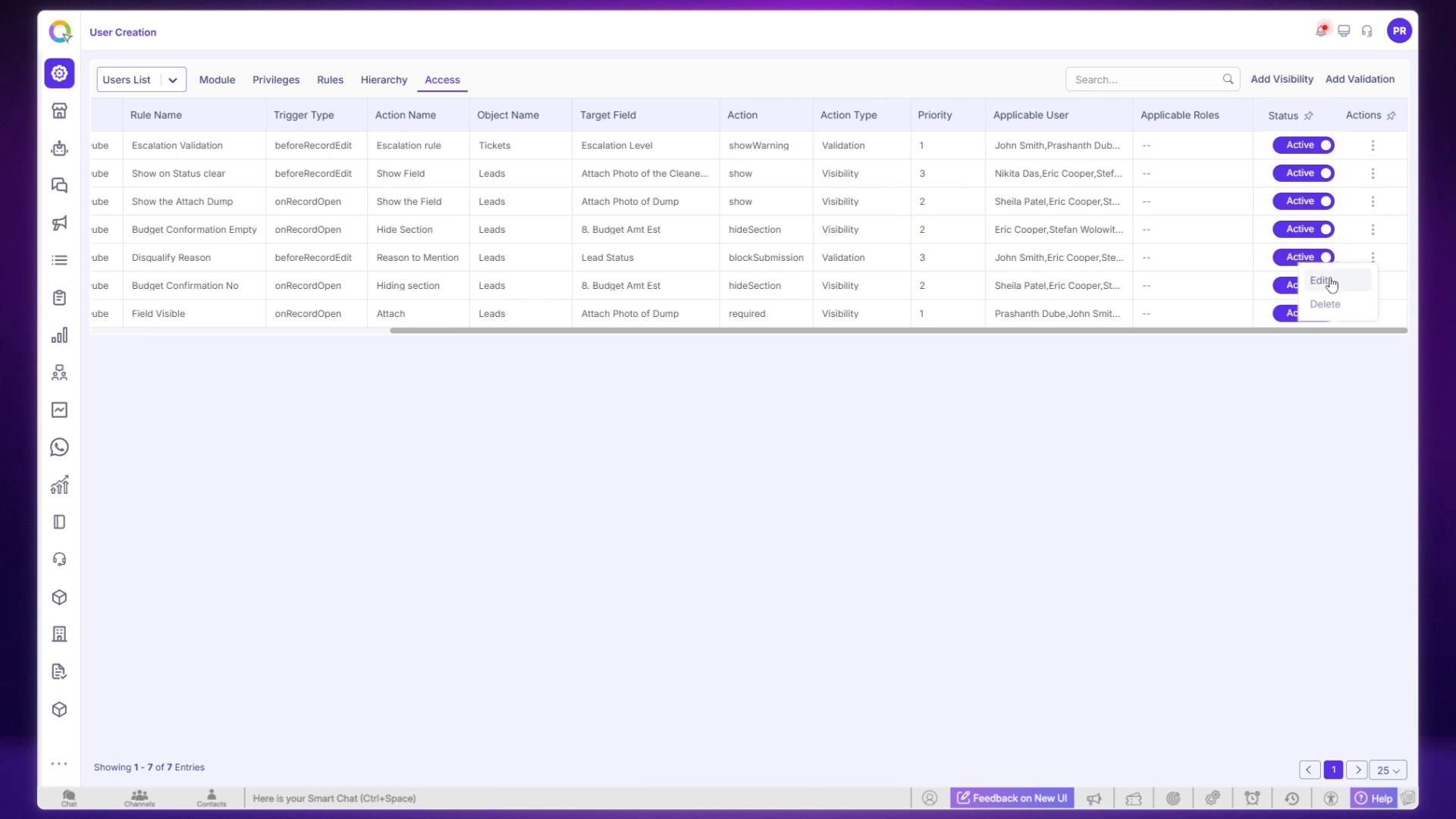
{"action": "left_click", "coordinate": [1331, 282]}
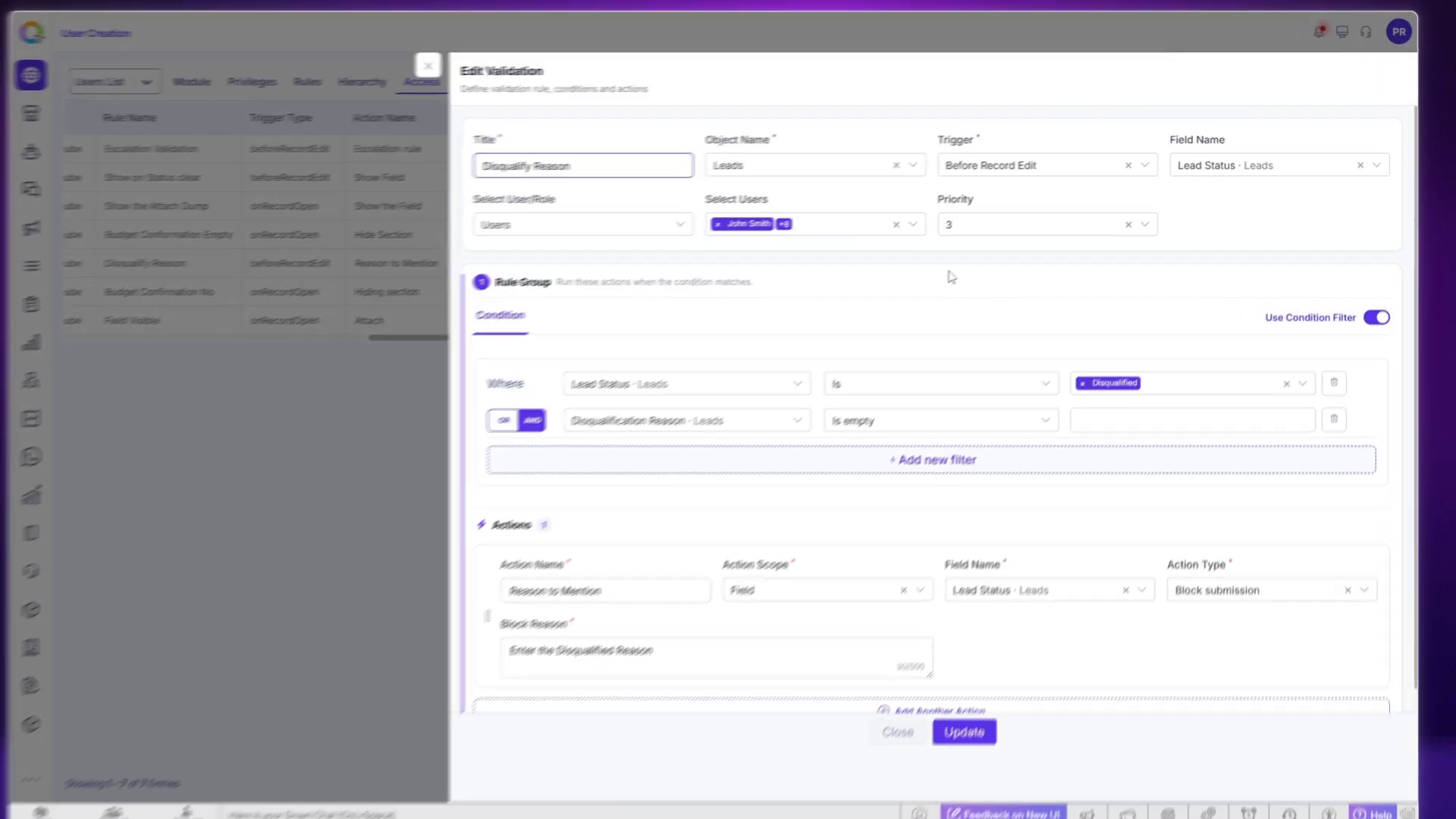
Step: Change the validation rule's title to "Disqualification Reason"
{"action": "left_click", "coordinate": [226, 233]}
{"action": "key", "text": "BackSpace"}
{"action": "type", "text": "ication"}
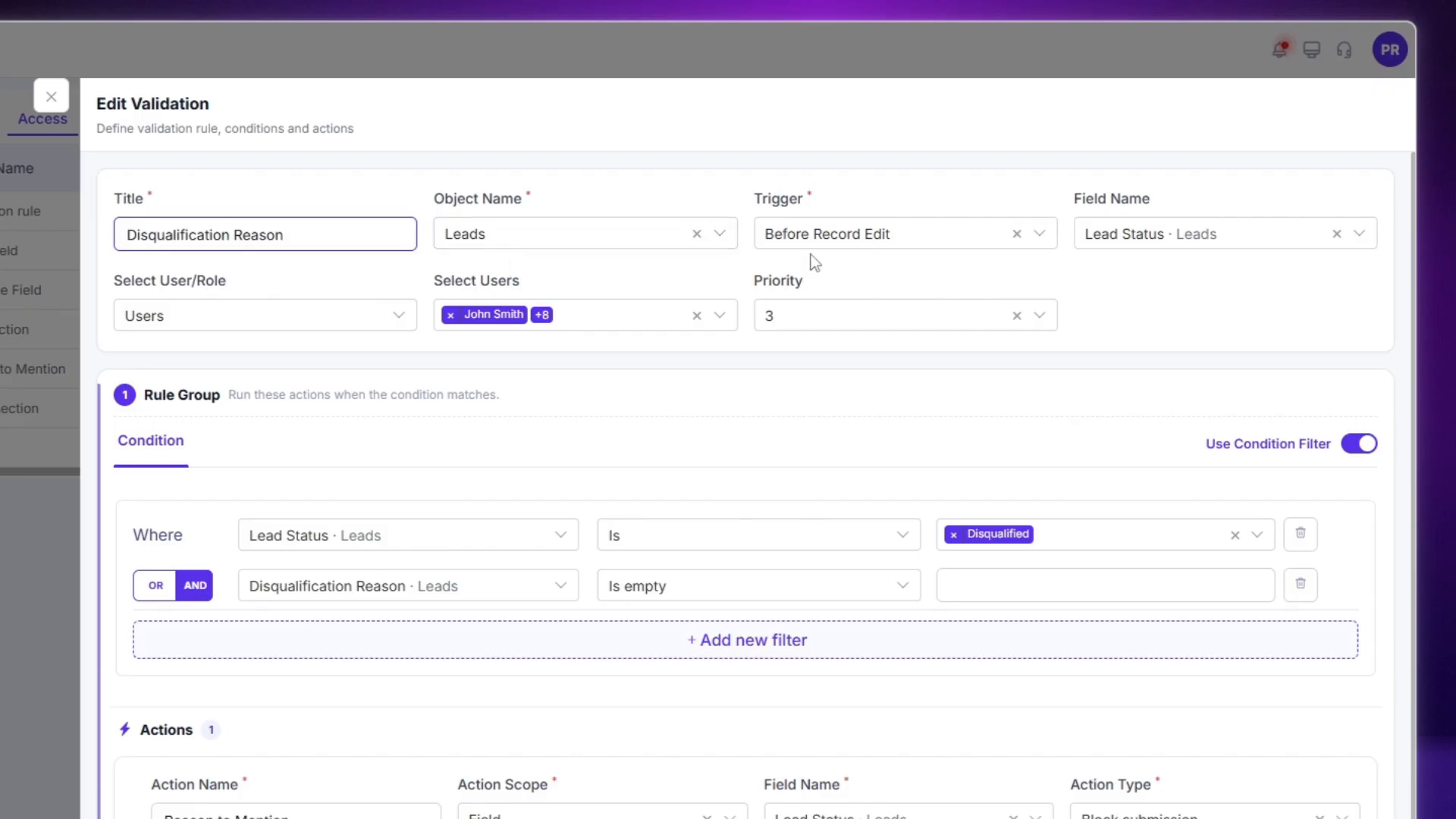
Step: Review the rule's available triggers, user or role choices, selectable users and priority levels
{"action": "left_click", "coordinate": [1039, 235]}
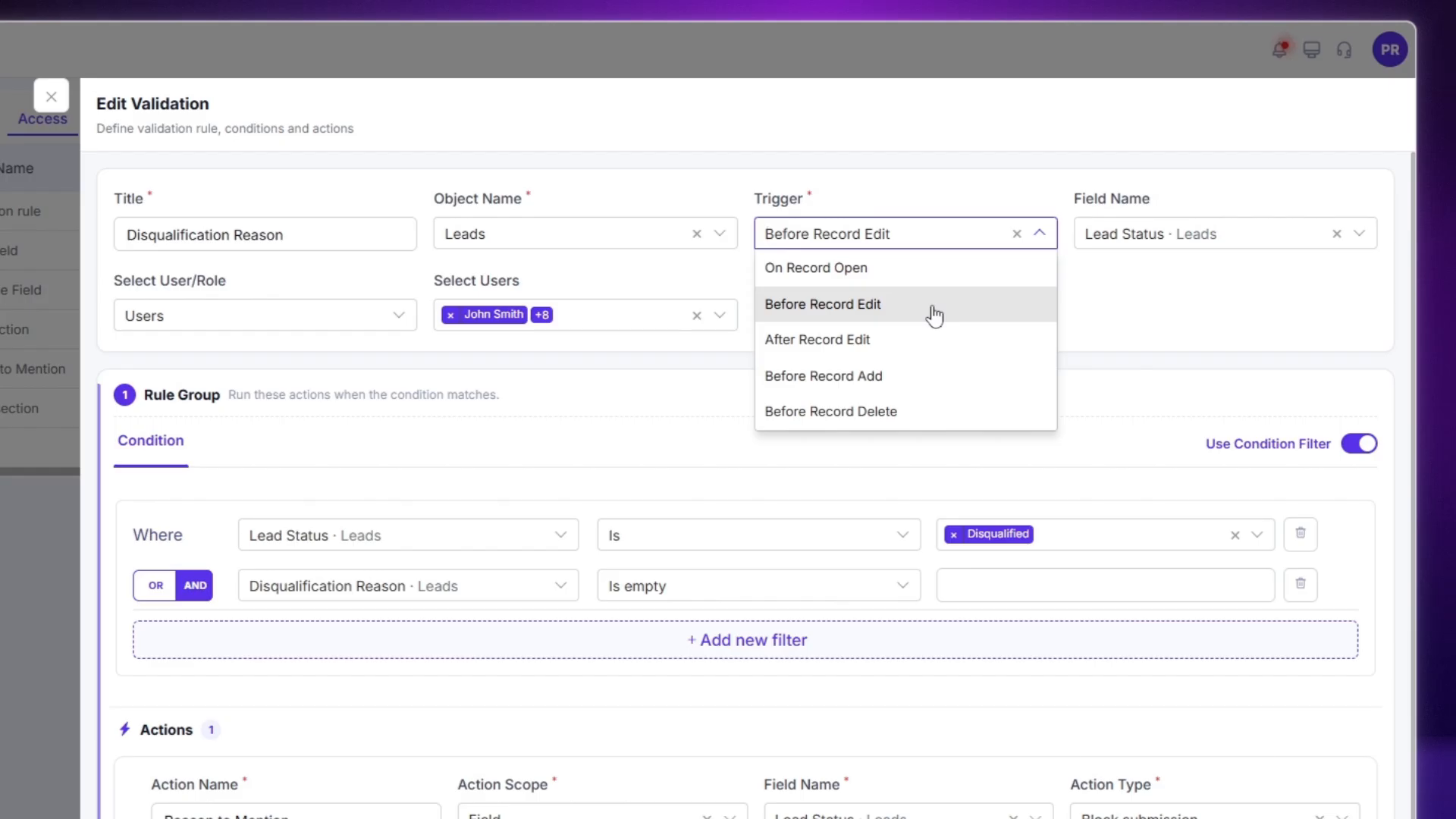
{"action": "left_click", "coordinate": [1168, 299]}
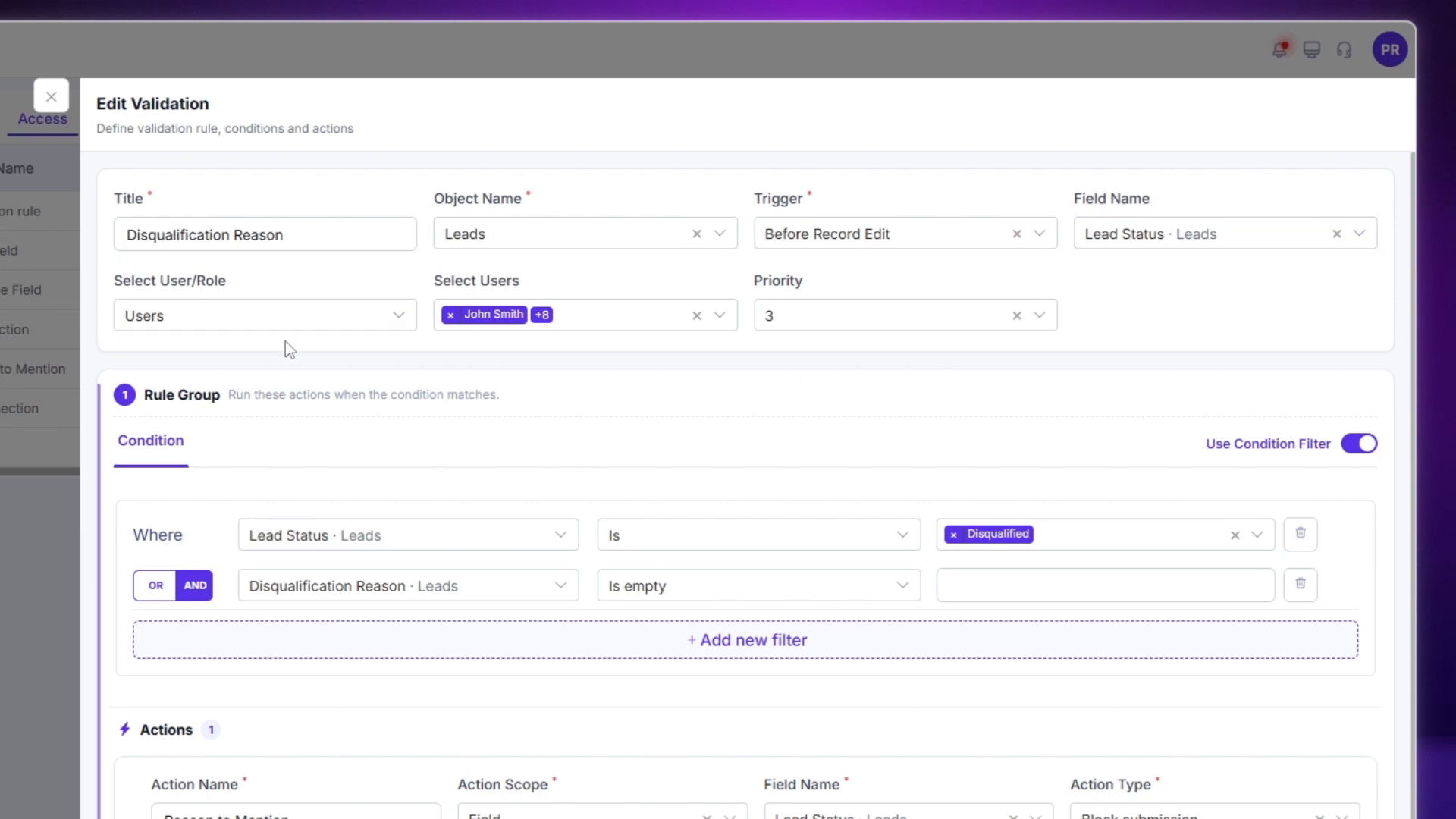
{"action": "left_click", "coordinate": [325, 320]}
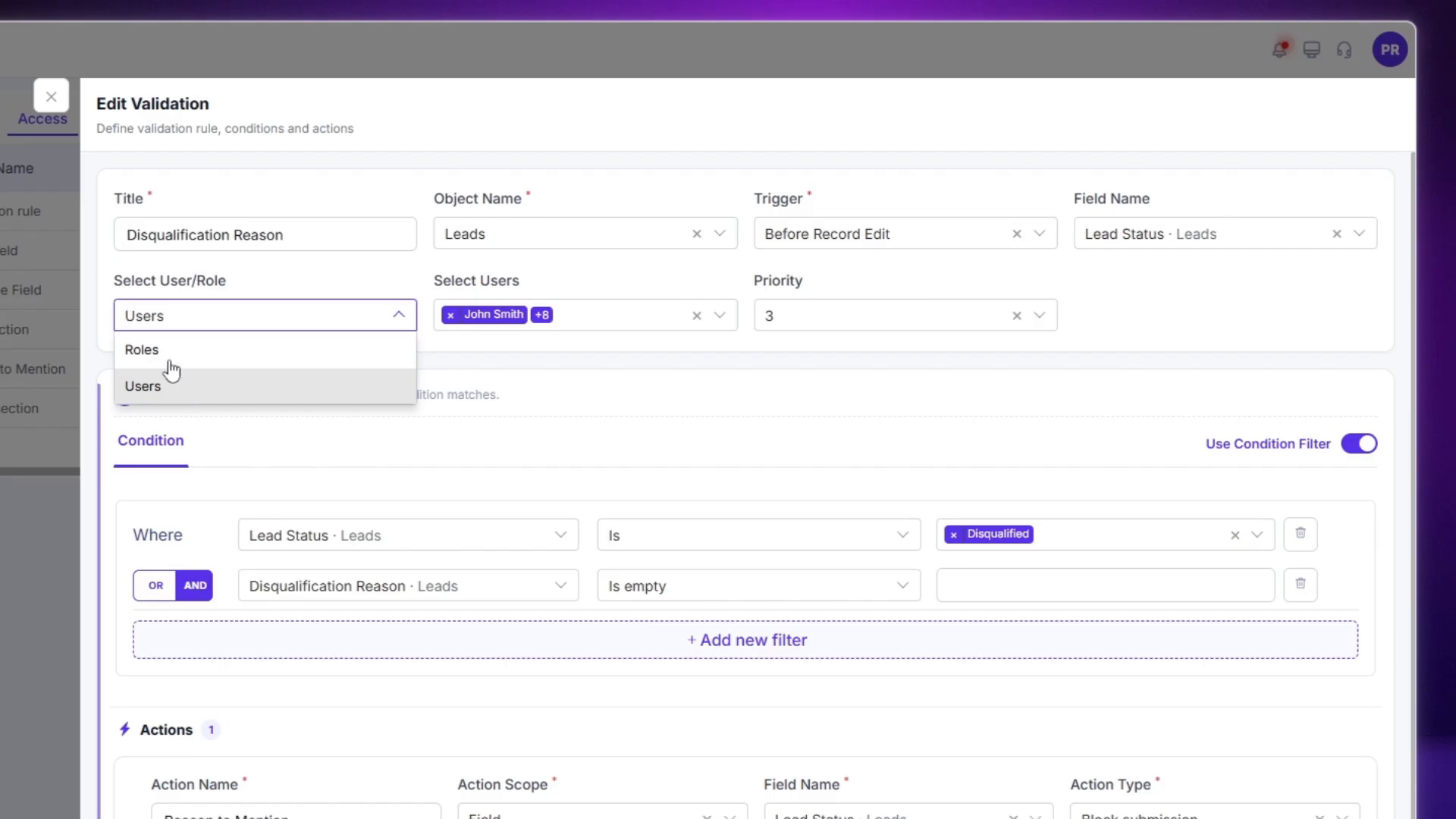
{"action": "left_click", "coordinate": [179, 392]}
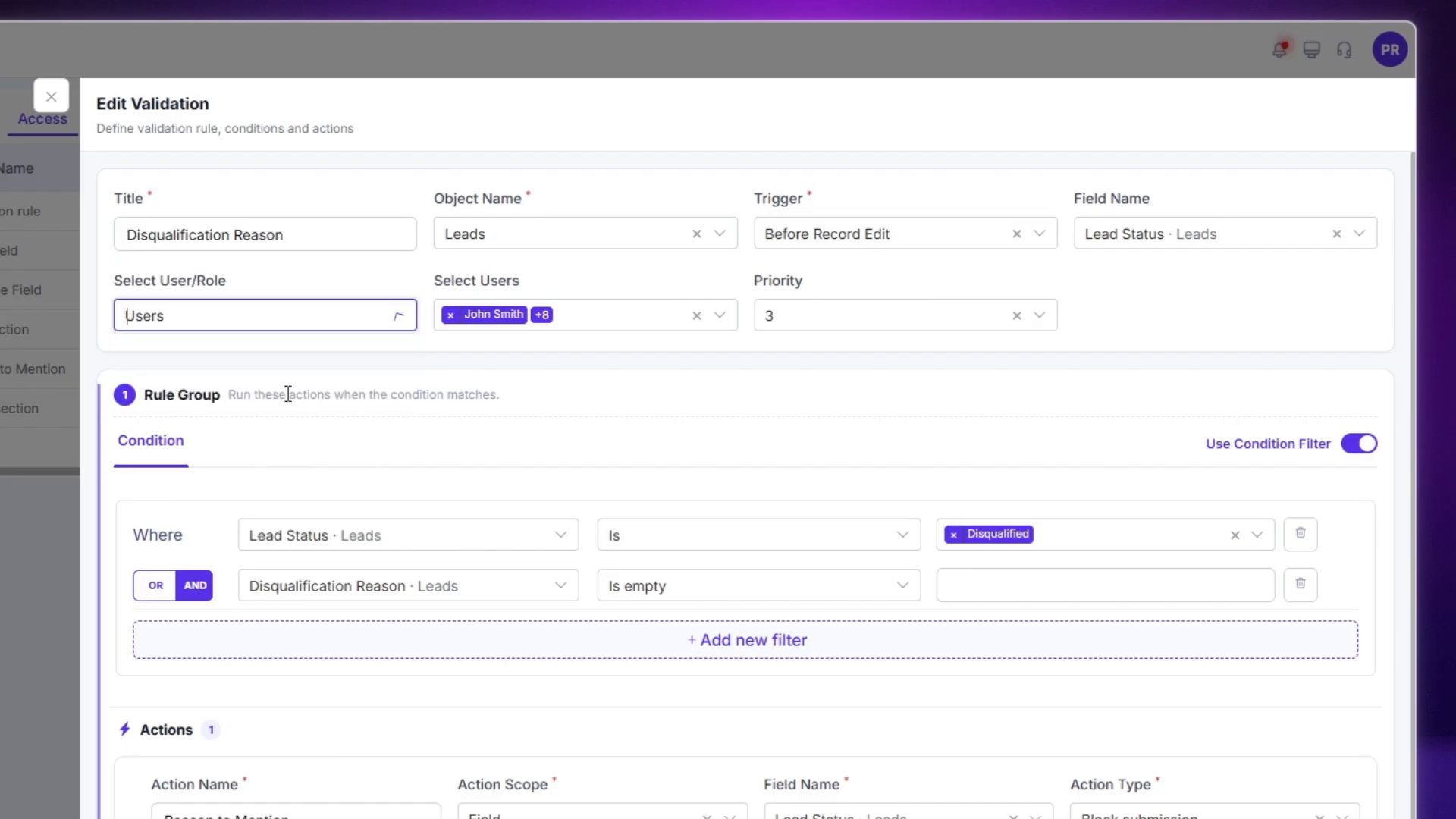
{"action": "left_click", "coordinate": [592, 321]}
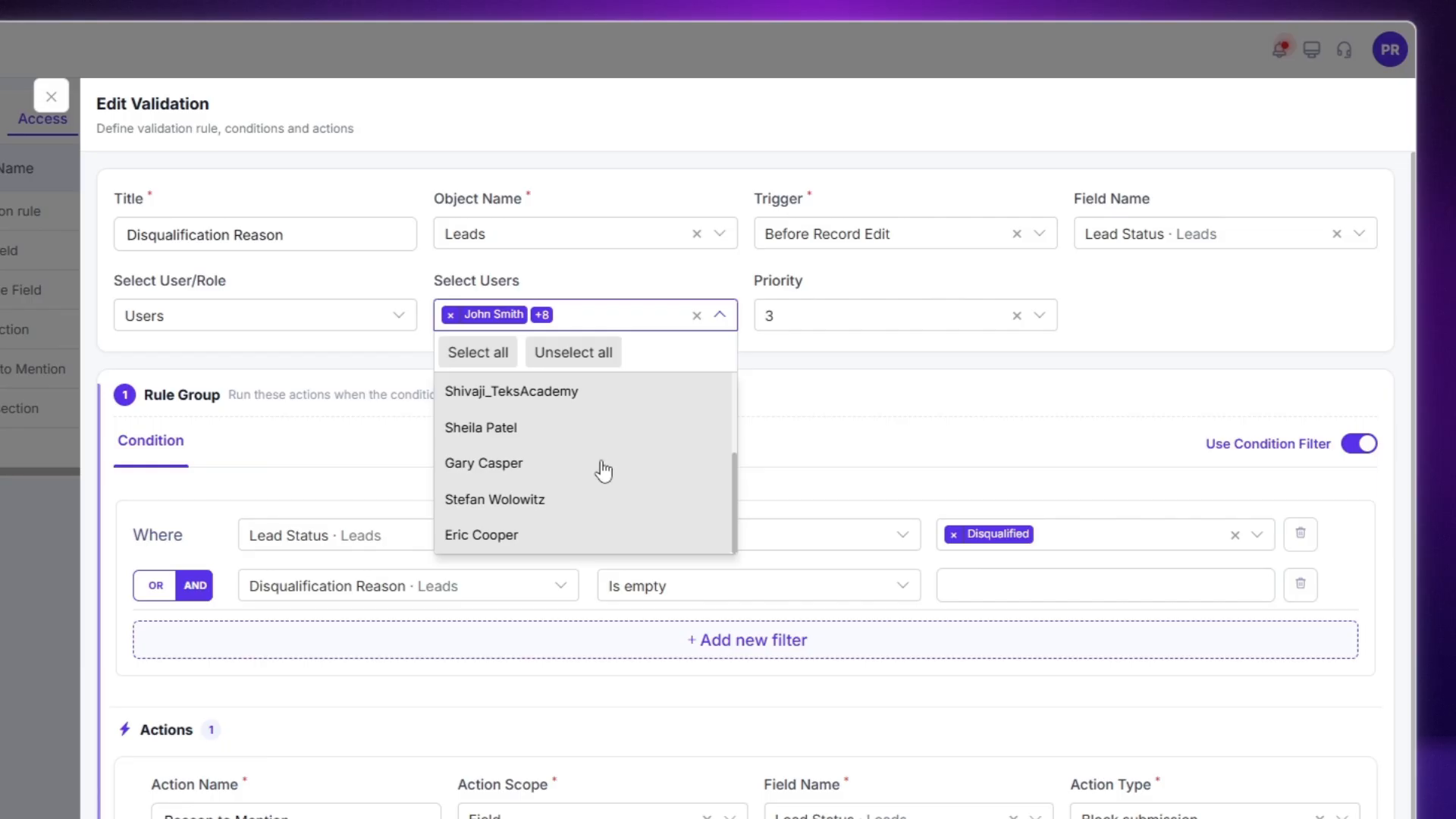
{"action": "scroll", "coordinate": [599, 464], "scroll_direction": "up", "scroll_amount": 3}
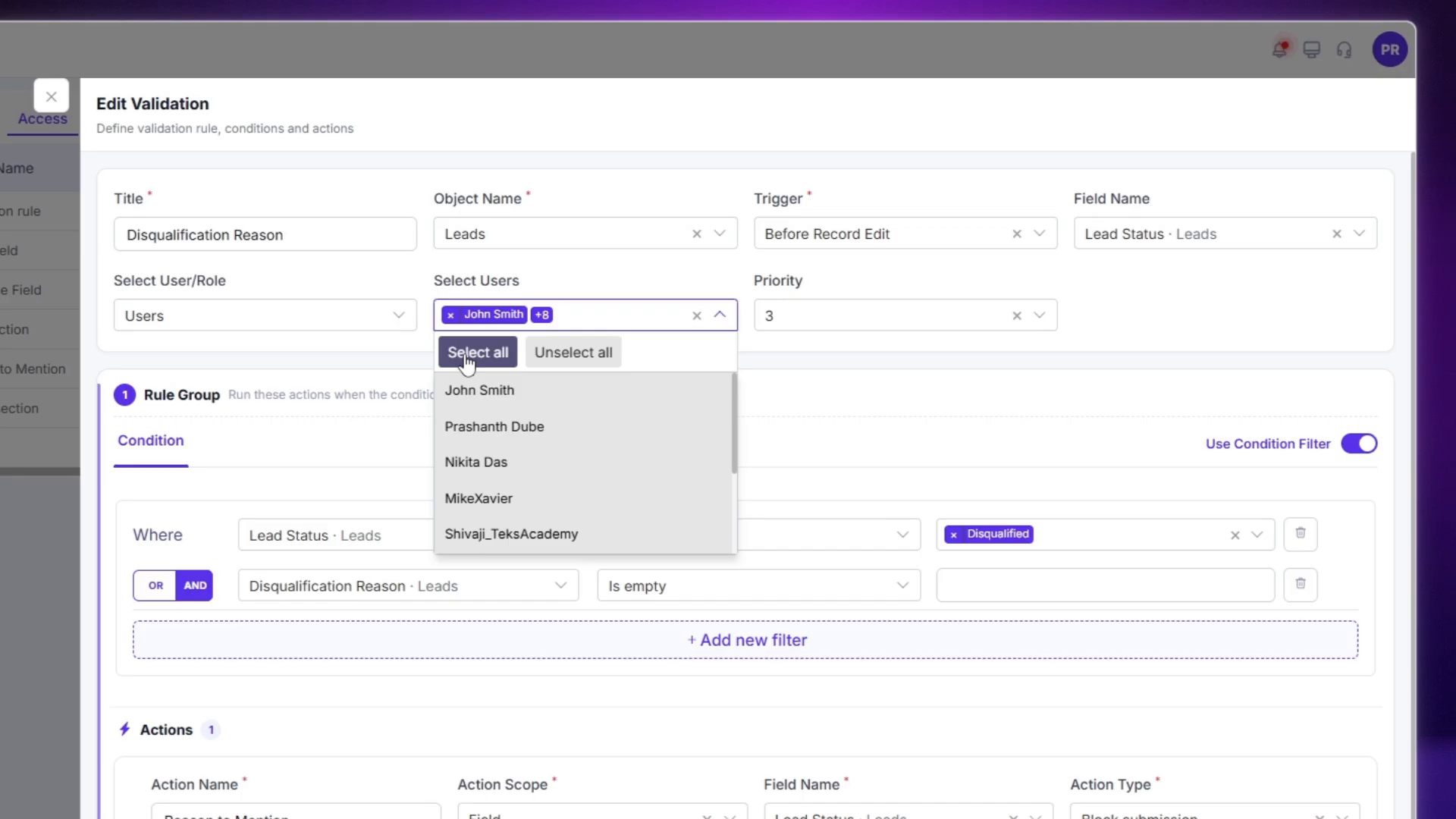
{"action": "left_click", "coordinate": [771, 356]}
{"action": "left_click", "coordinate": [931, 323]}
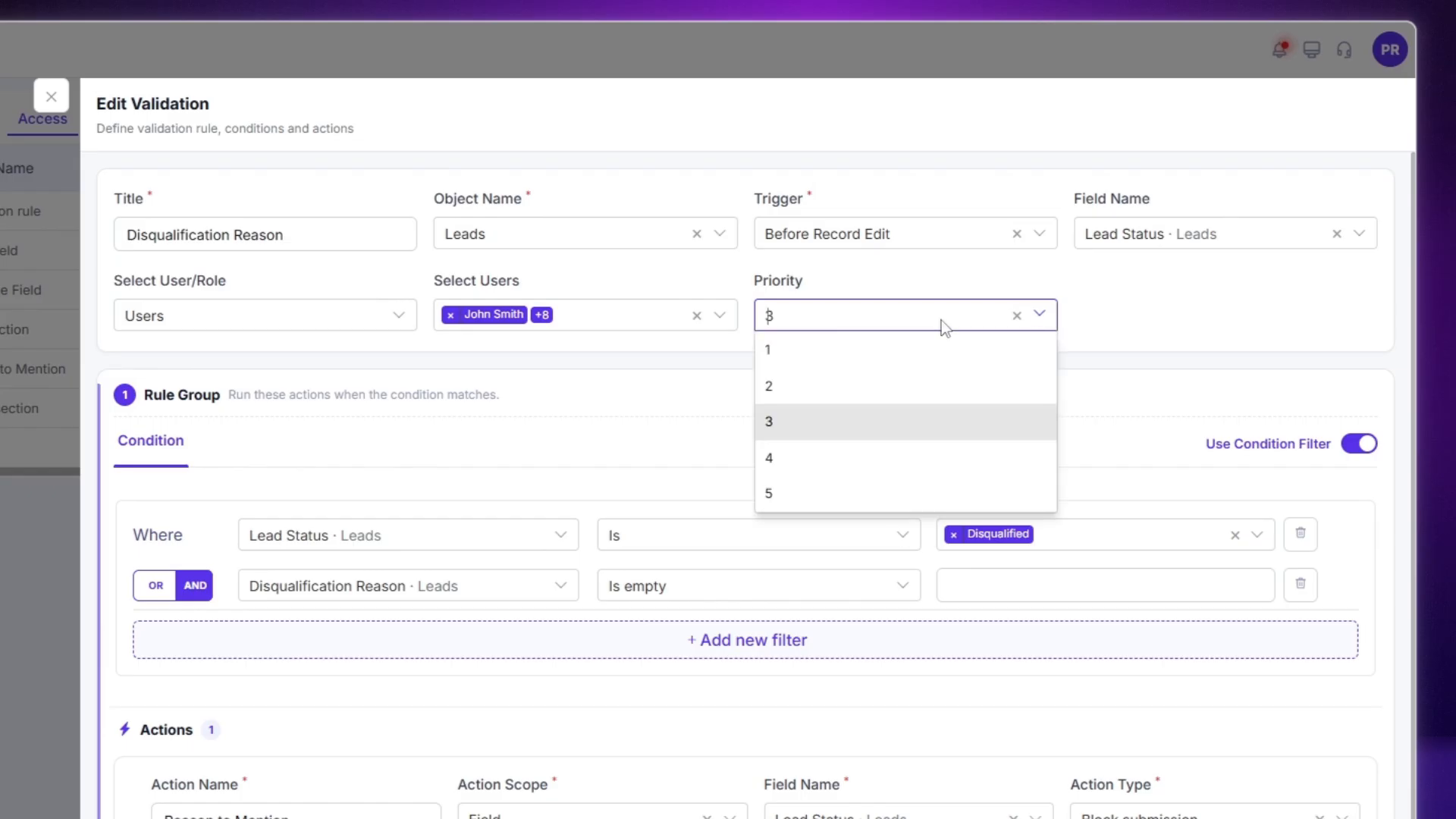
{"action": "left_click", "coordinate": [1102, 338]}
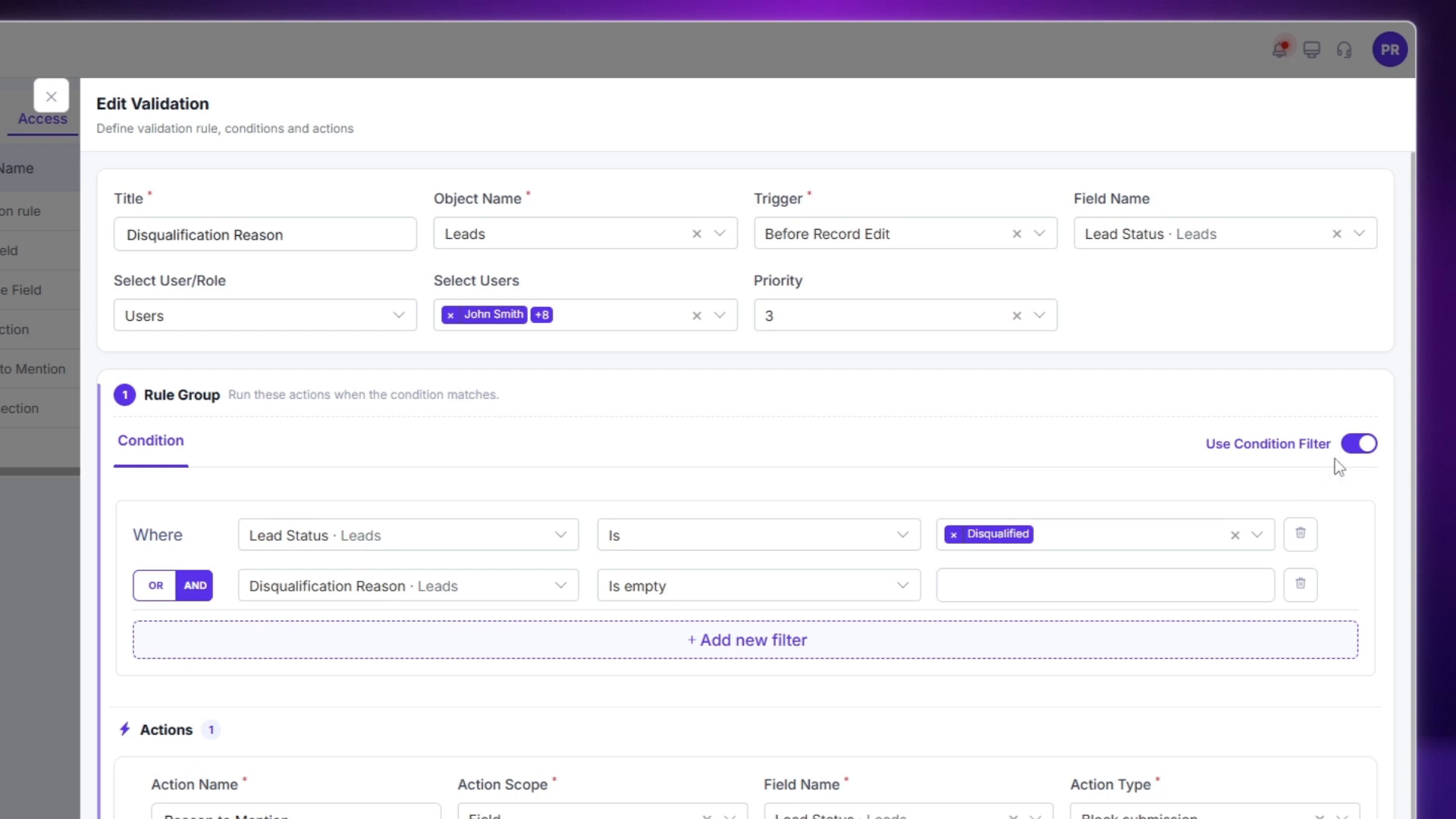
Step: Switch the rule group's condition filter off and back on
{"action": "left_click", "coordinate": [1357, 445]}
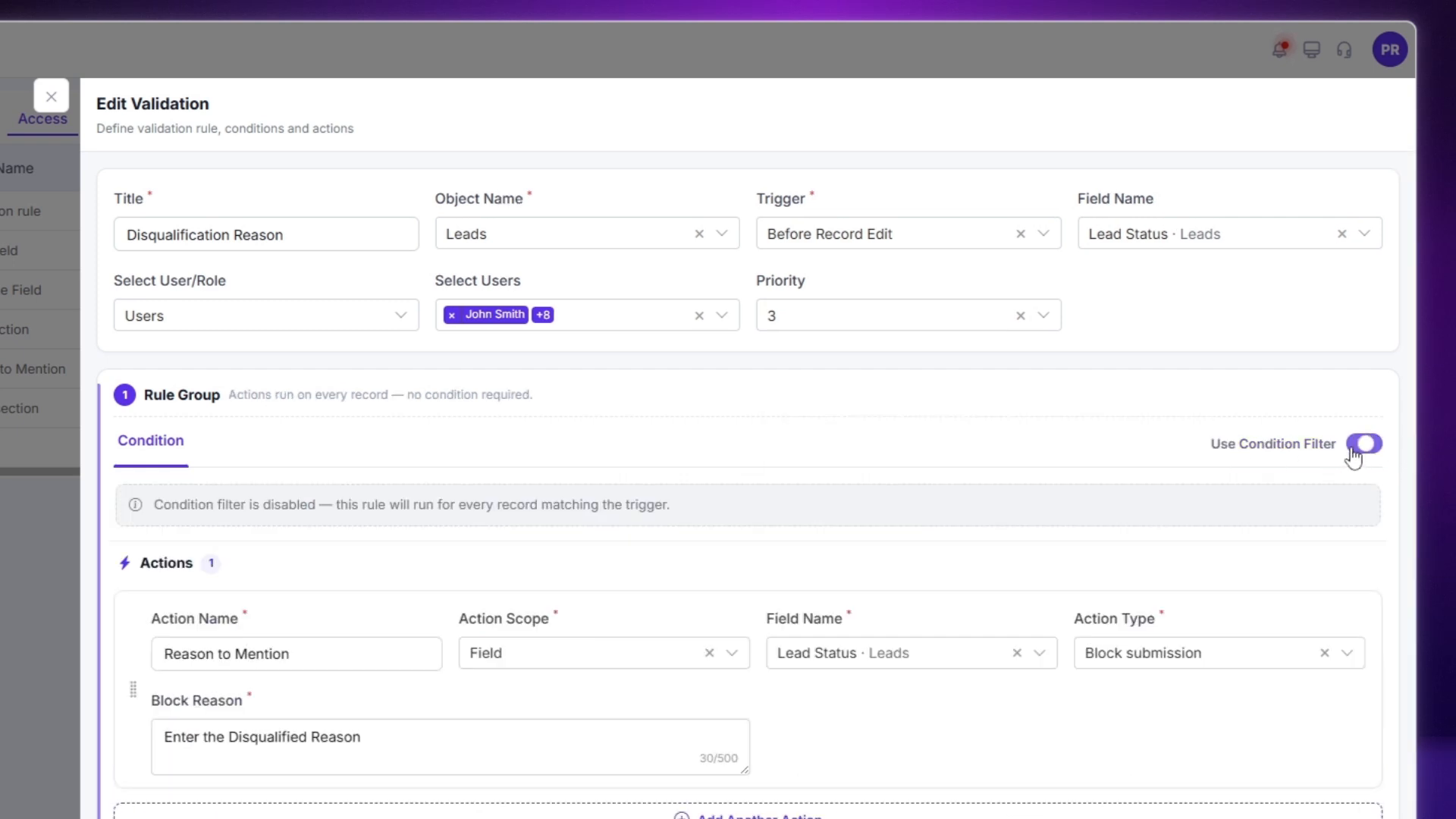
{"action": "left_click", "coordinate": [1360, 445]}
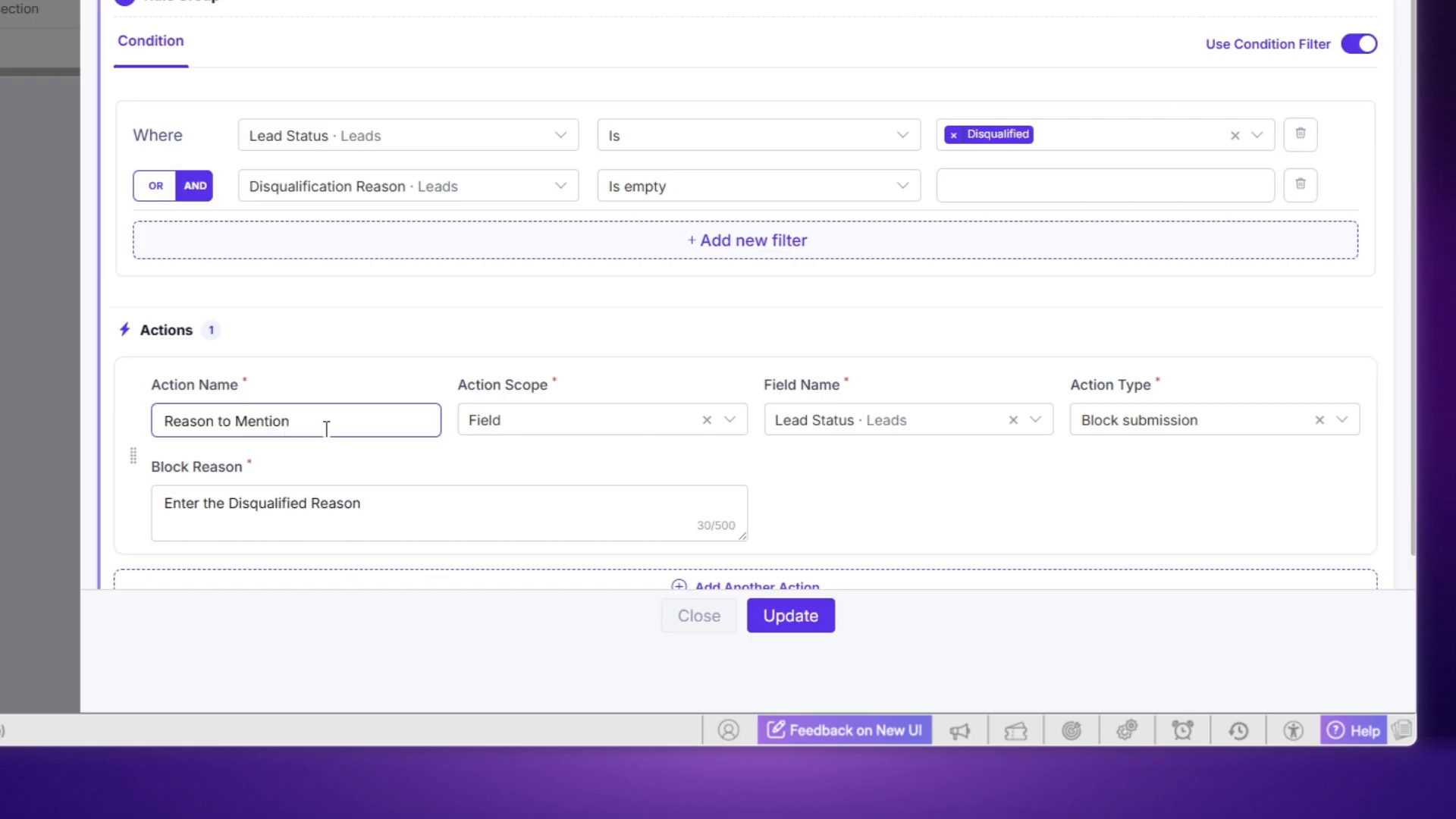
Step: Rename the rule's action as "Provide the disqualification reason" and choose Field as its scope
{"action": "left_click_drag", "start_coordinate": [326, 429], "coordinate": [159, 430]}
{"action": "type", "text": "Provide the "}
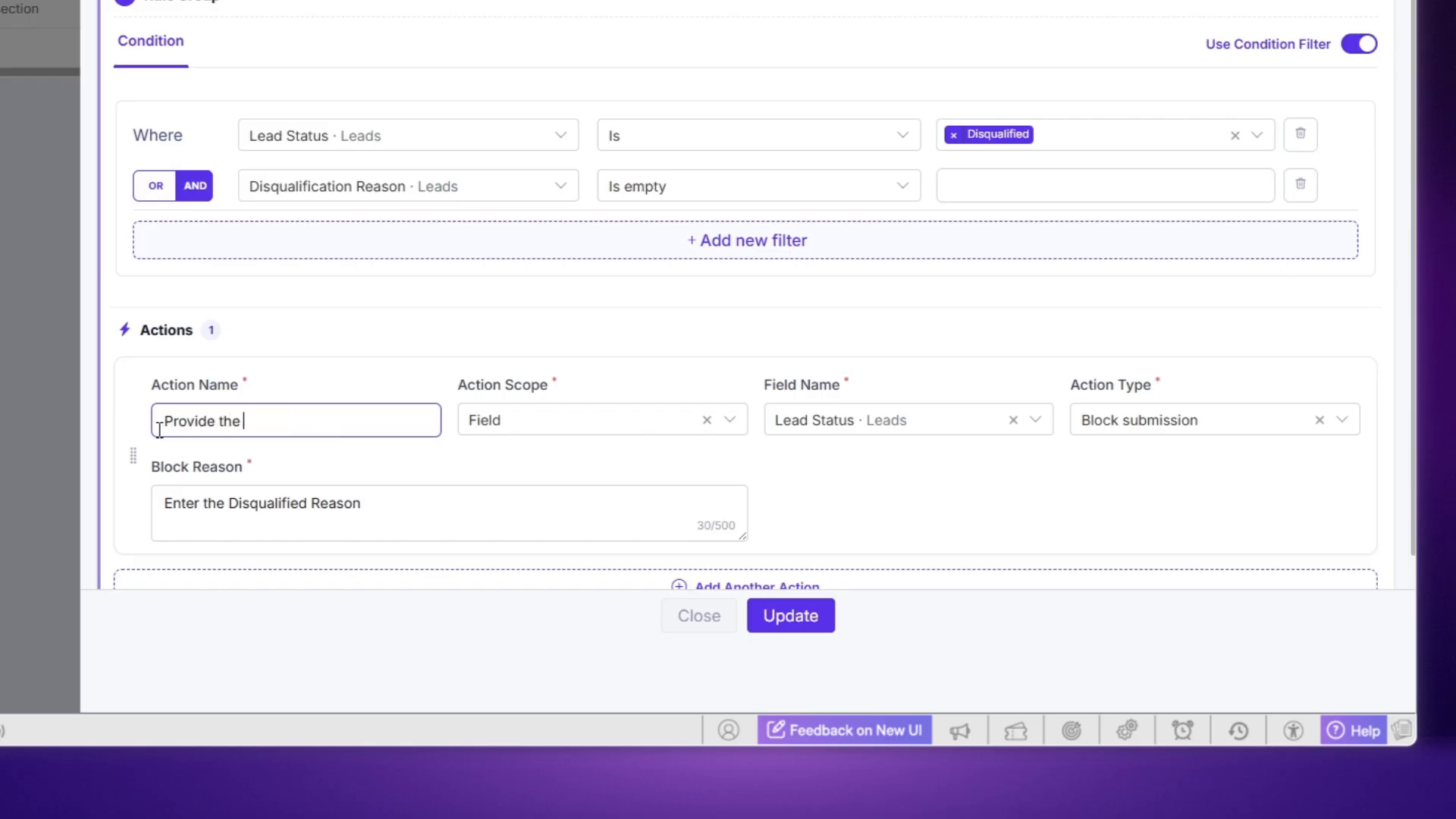
{"action": "type", "text": "disqualification reason"}
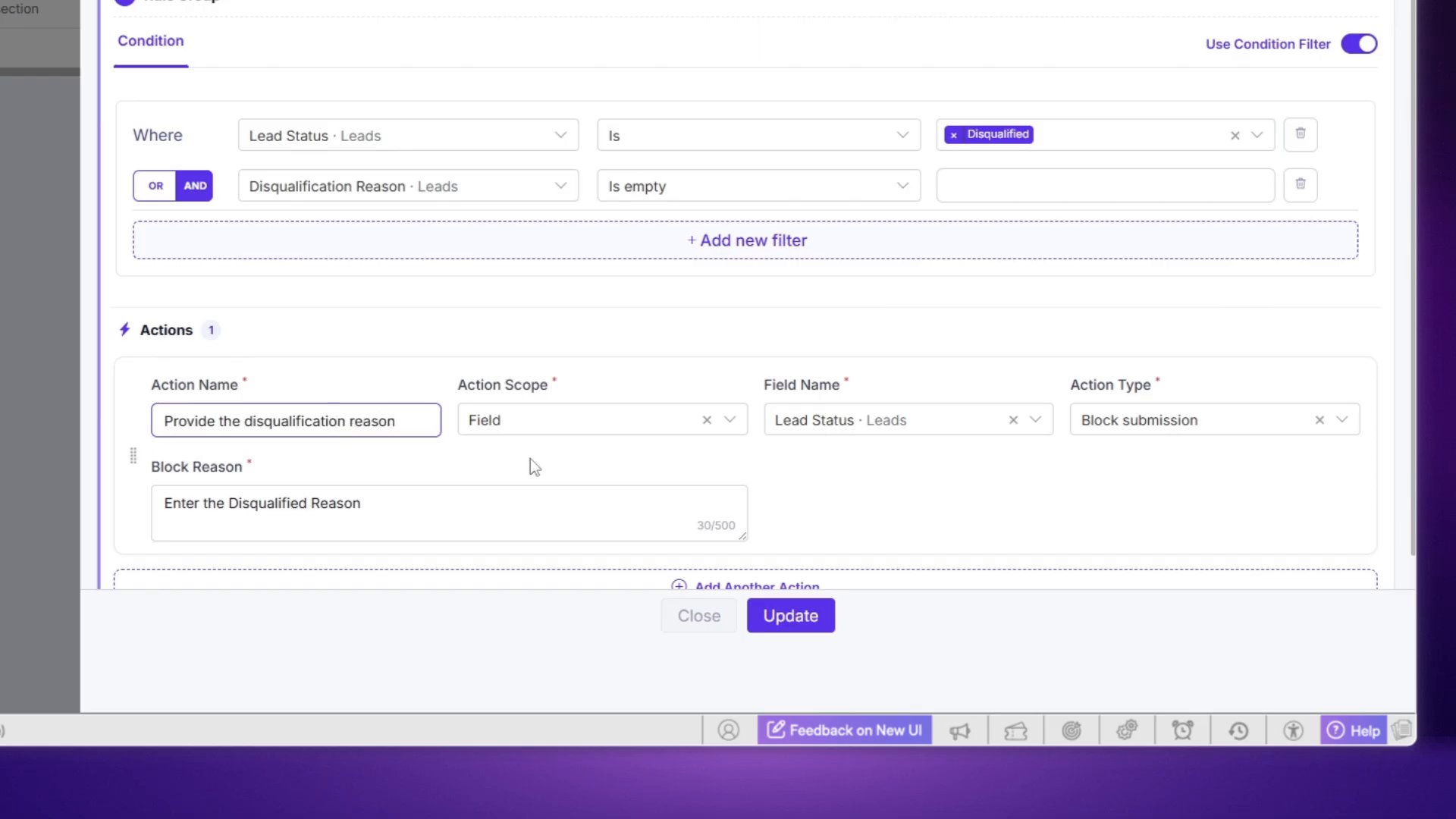
{"action": "left_click", "coordinate": [610, 426]}
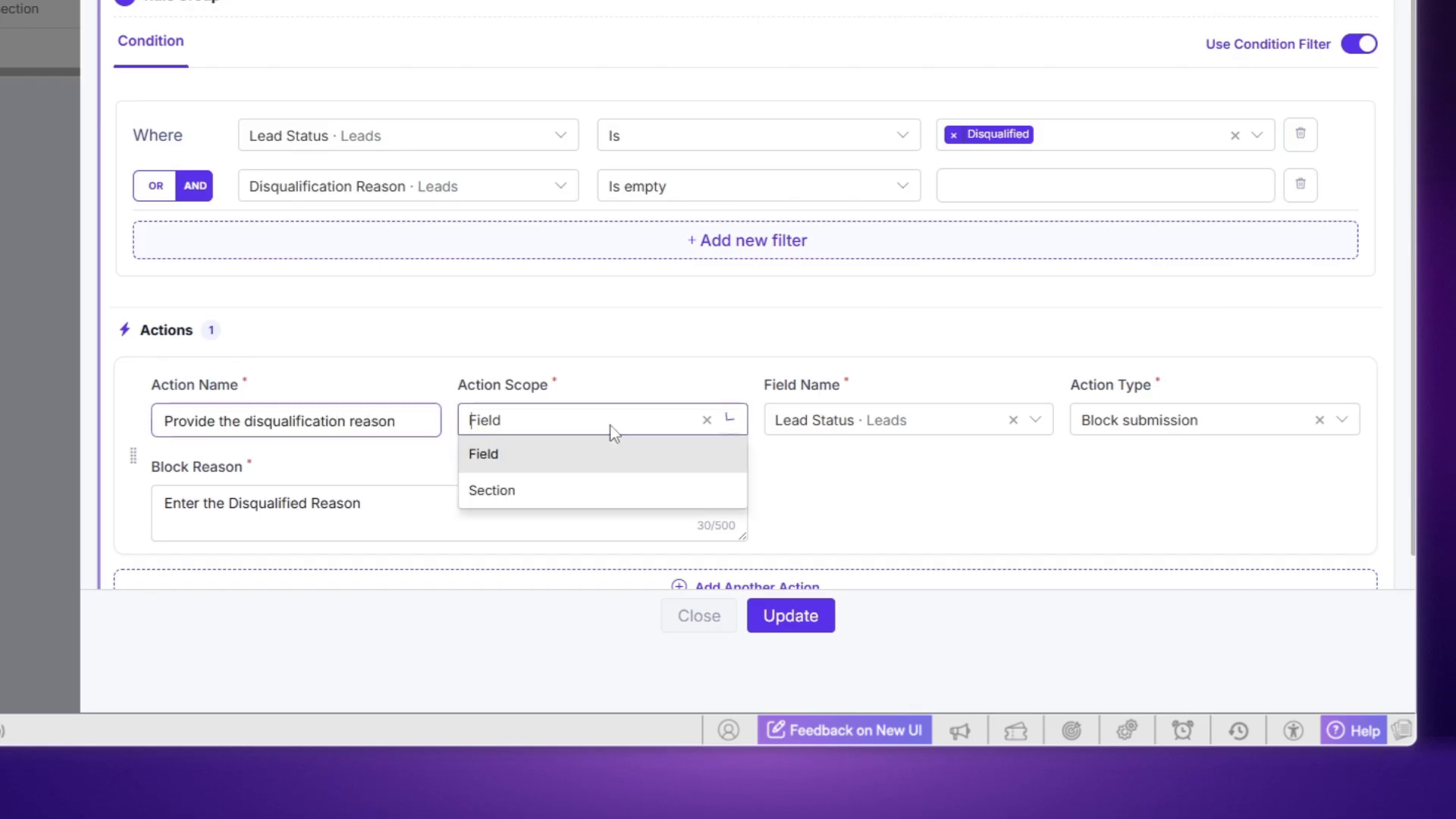
{"action": "left_click", "coordinate": [507, 457]}
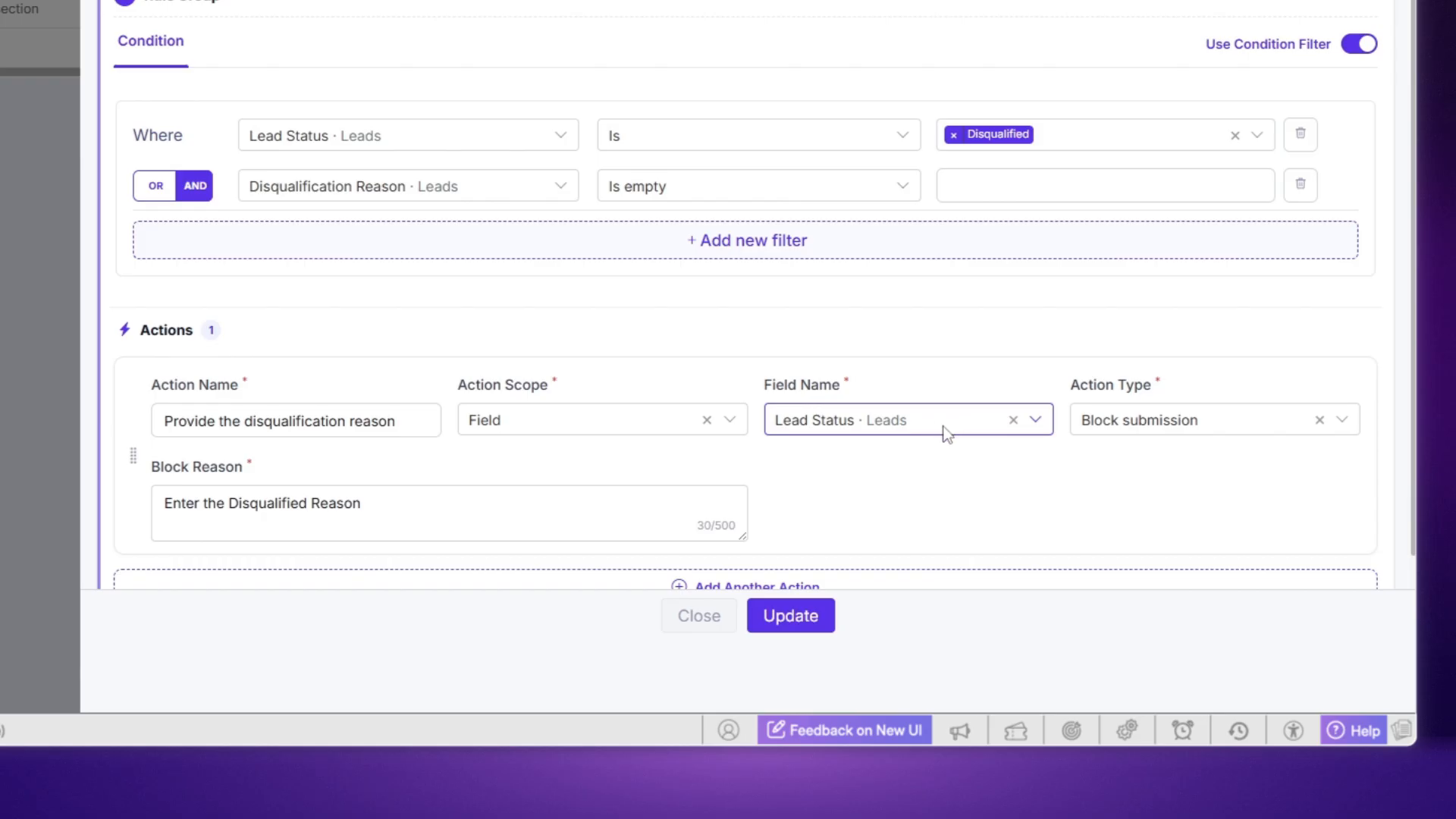
Step: Look through the action types available for the rule's action
{"action": "left_click", "coordinate": [1195, 423]}
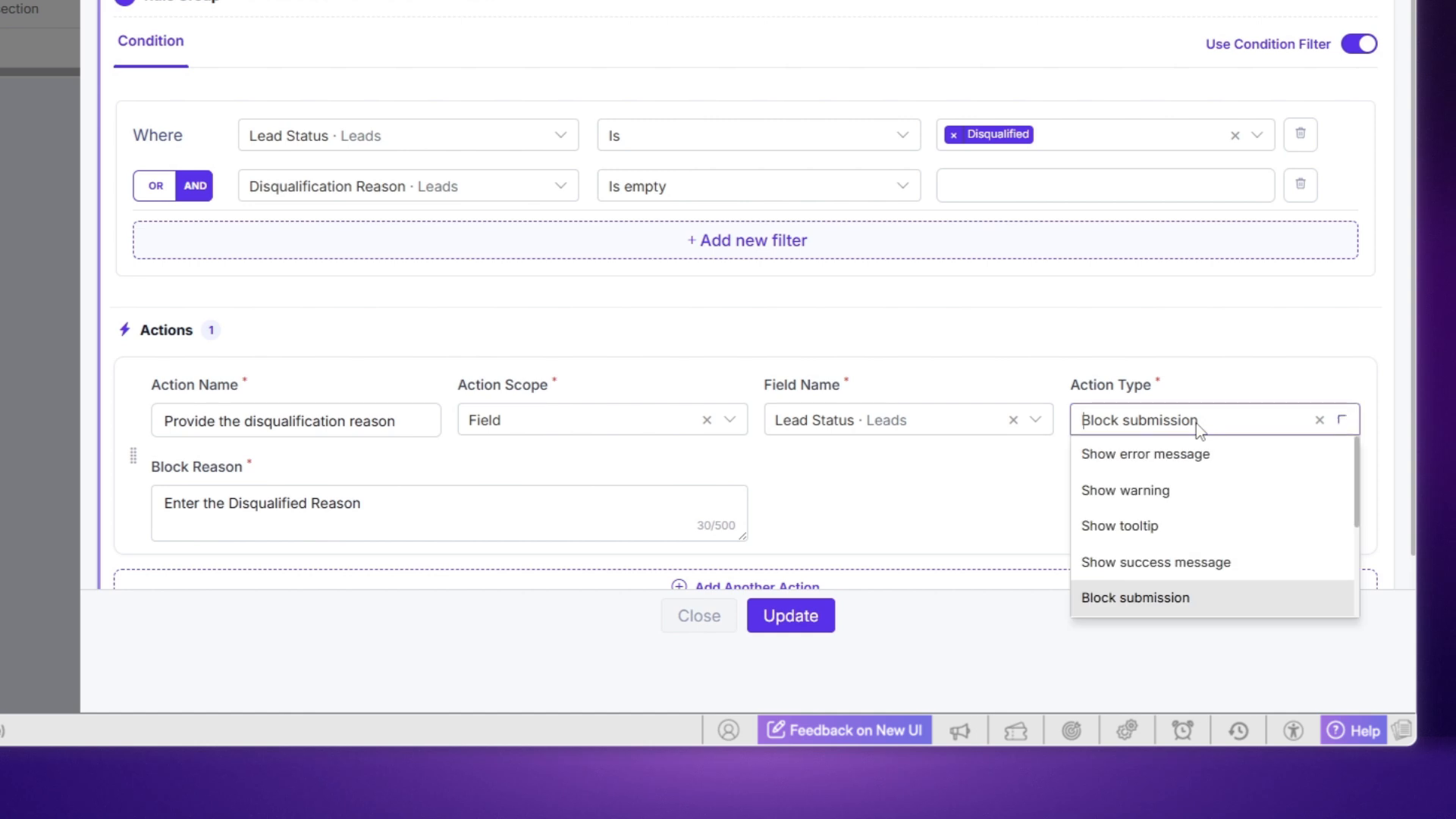
{"action": "scroll", "coordinate": [1244, 576], "scroll_direction": "down", "scroll_amount": 3}
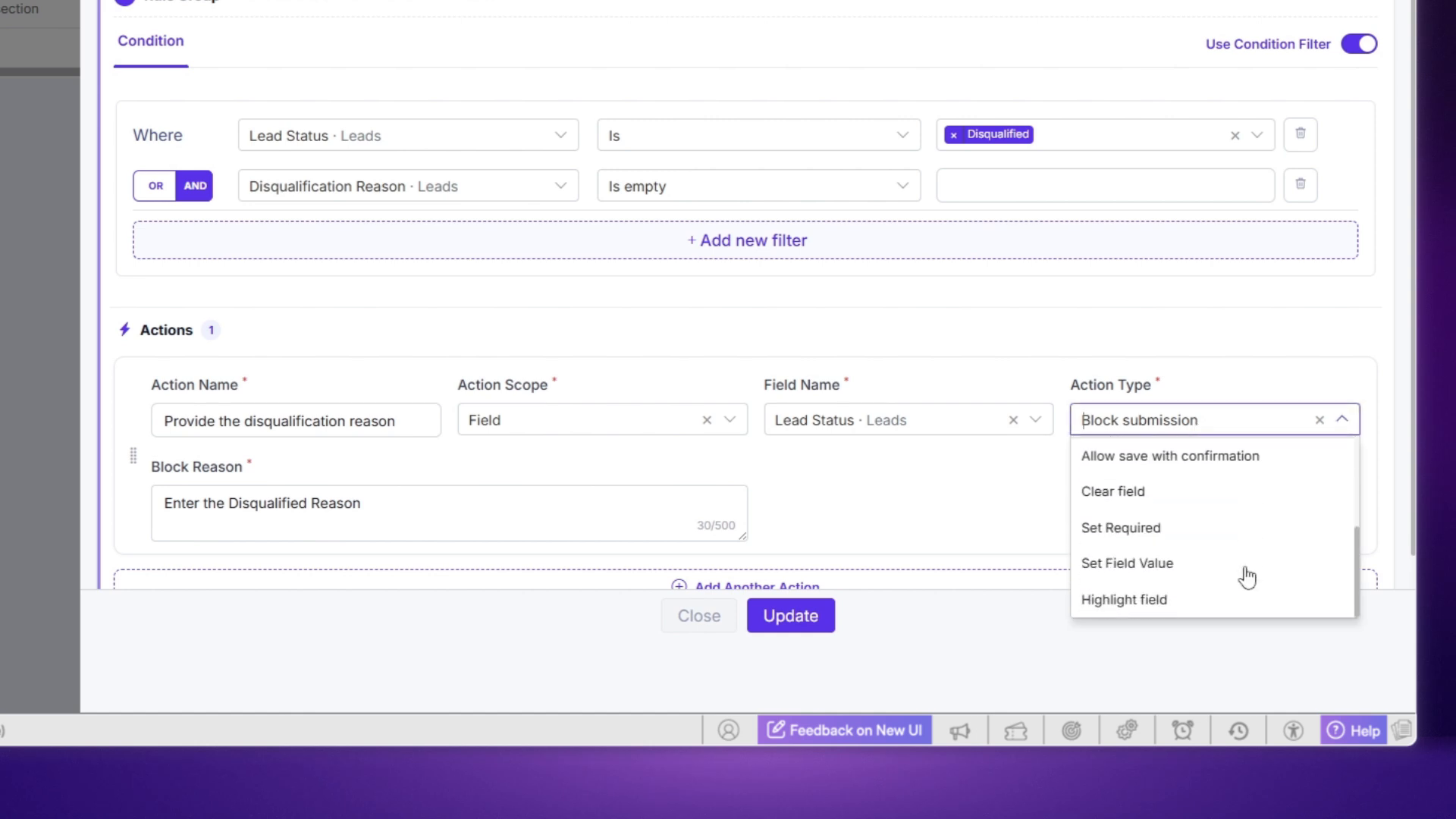
{"action": "scroll", "coordinate": [1206, 549], "scroll_direction": "up", "scroll_amount": 3}
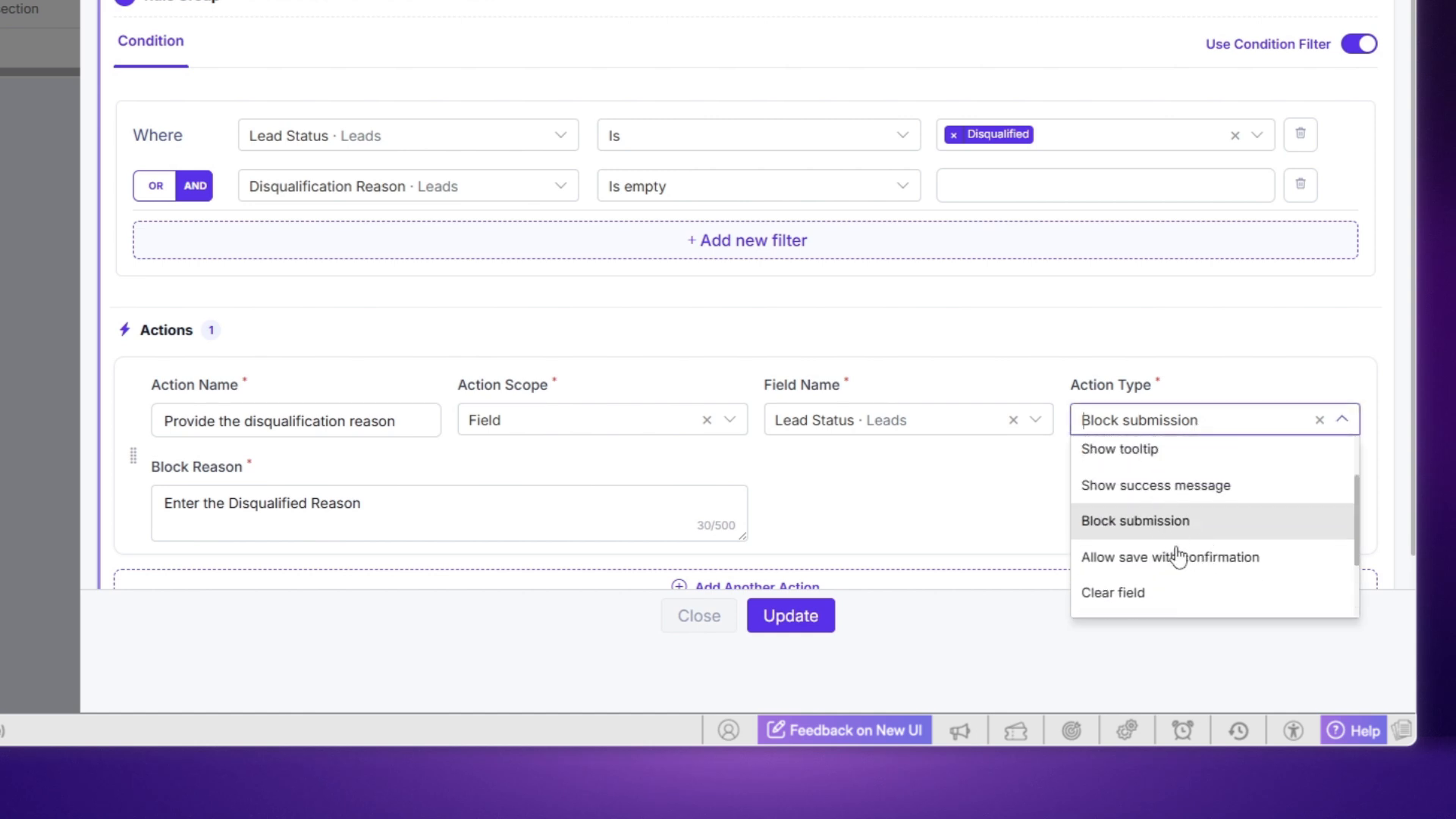
{"action": "scroll", "coordinate": [1179, 561], "scroll_direction": "down", "scroll_amount": 2}
{"action": "scroll", "coordinate": [1180, 561], "scroll_direction": "down", "scroll_amount": 1}
{"action": "scroll", "coordinate": [1179, 561], "scroll_direction": "up", "scroll_amount": 3}
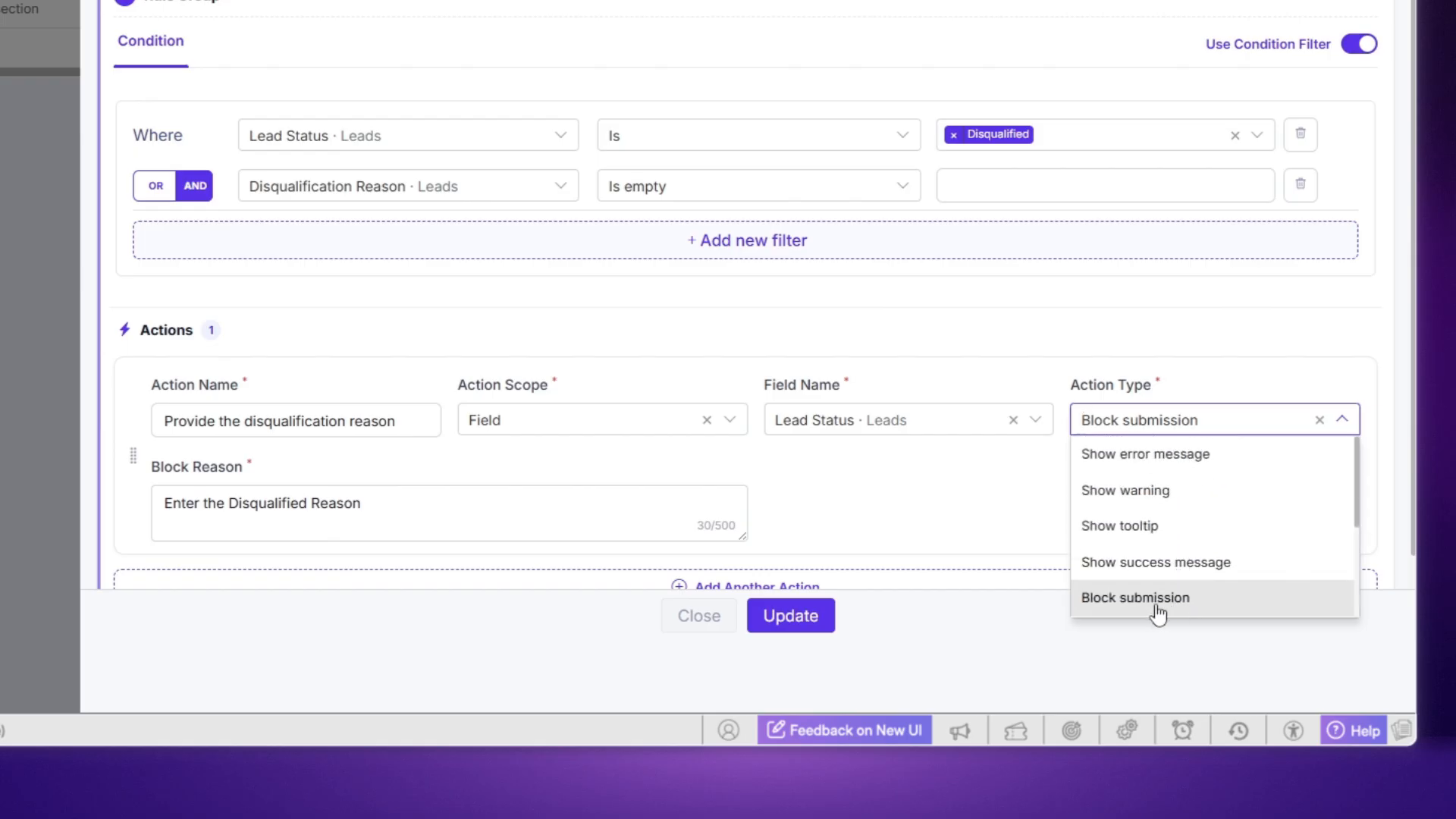
Step: Update the validation rule, keeping "Enter the Disqualified Reason" as the block reason
{"action": "left_click", "coordinate": [211, 513]}
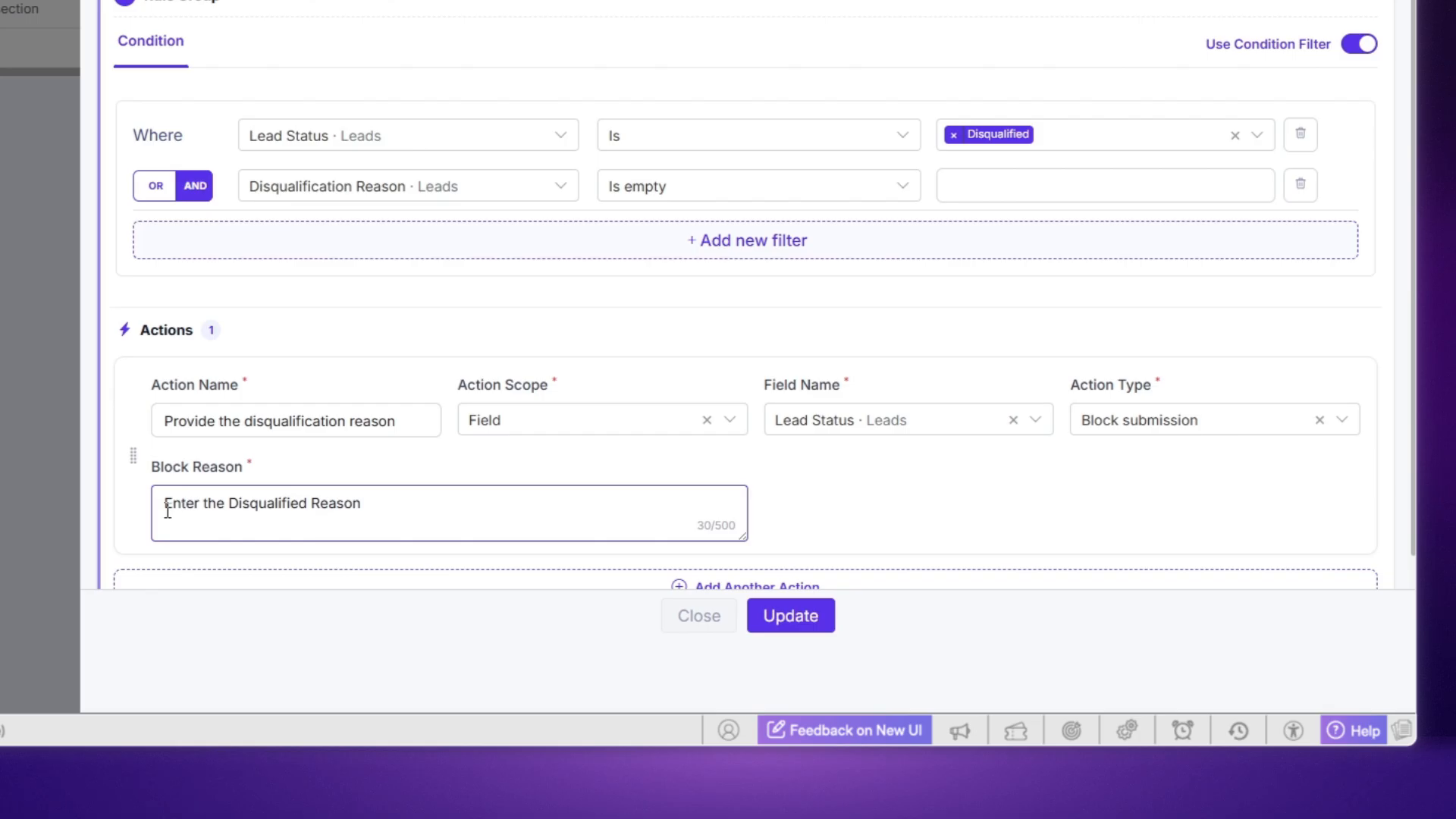
{"action": "left_click", "coordinate": [313, 509]}
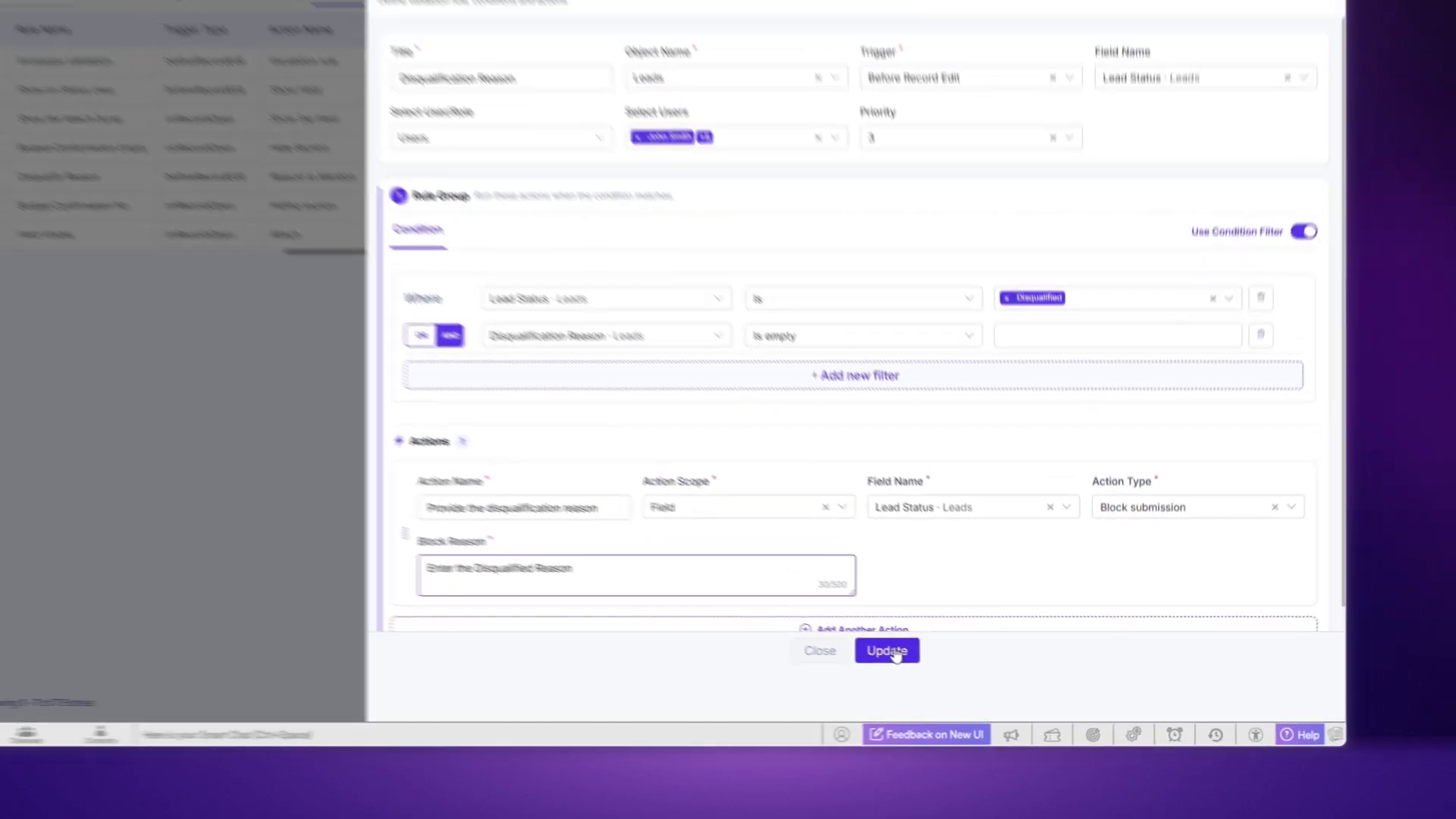
{"action": "left_click", "coordinate": [895, 655]}
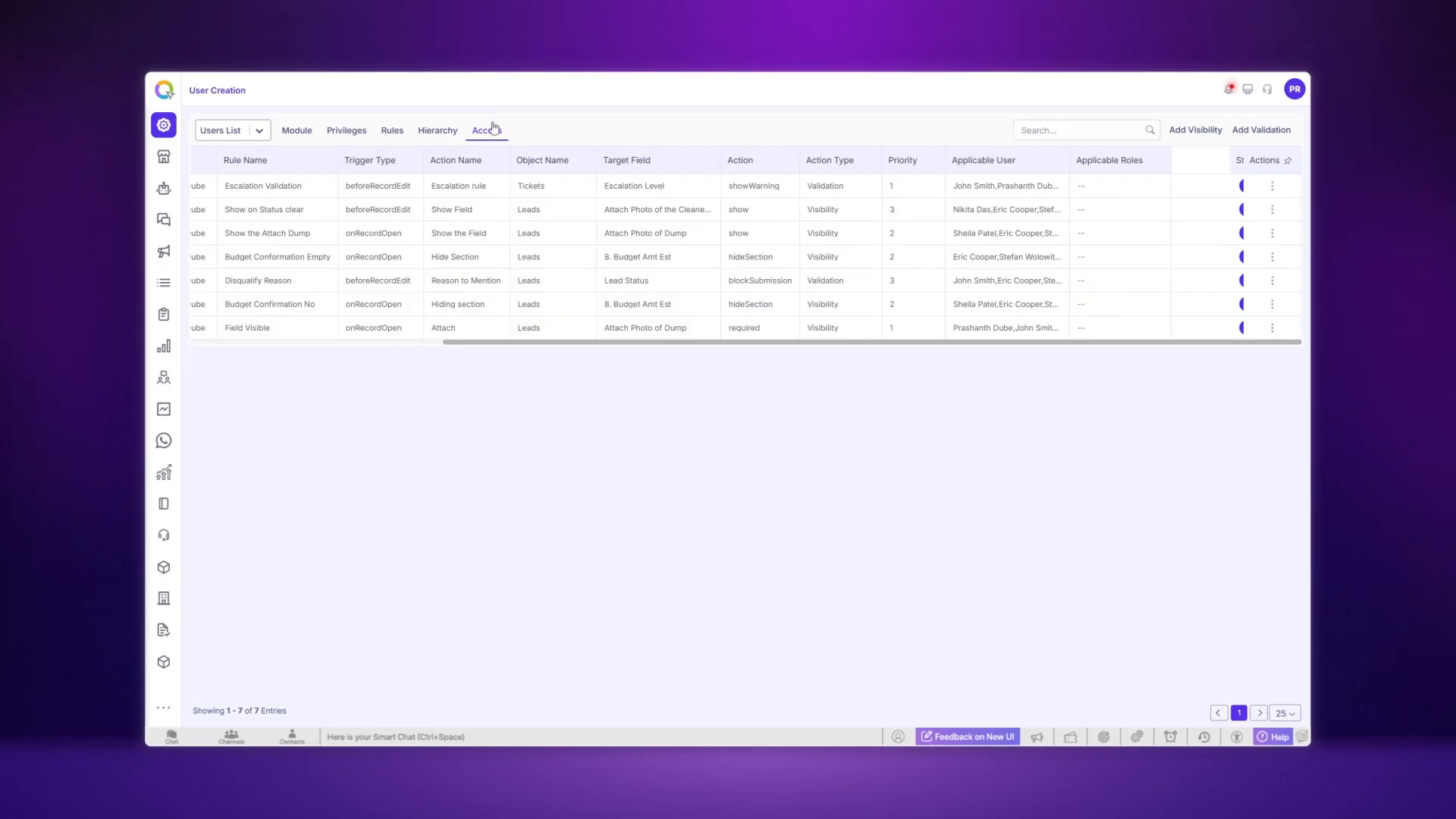
Step: Go to all leads in the Sales module and open the record details of the first lead
{"action": "left_click", "coordinate": [170, 476]}
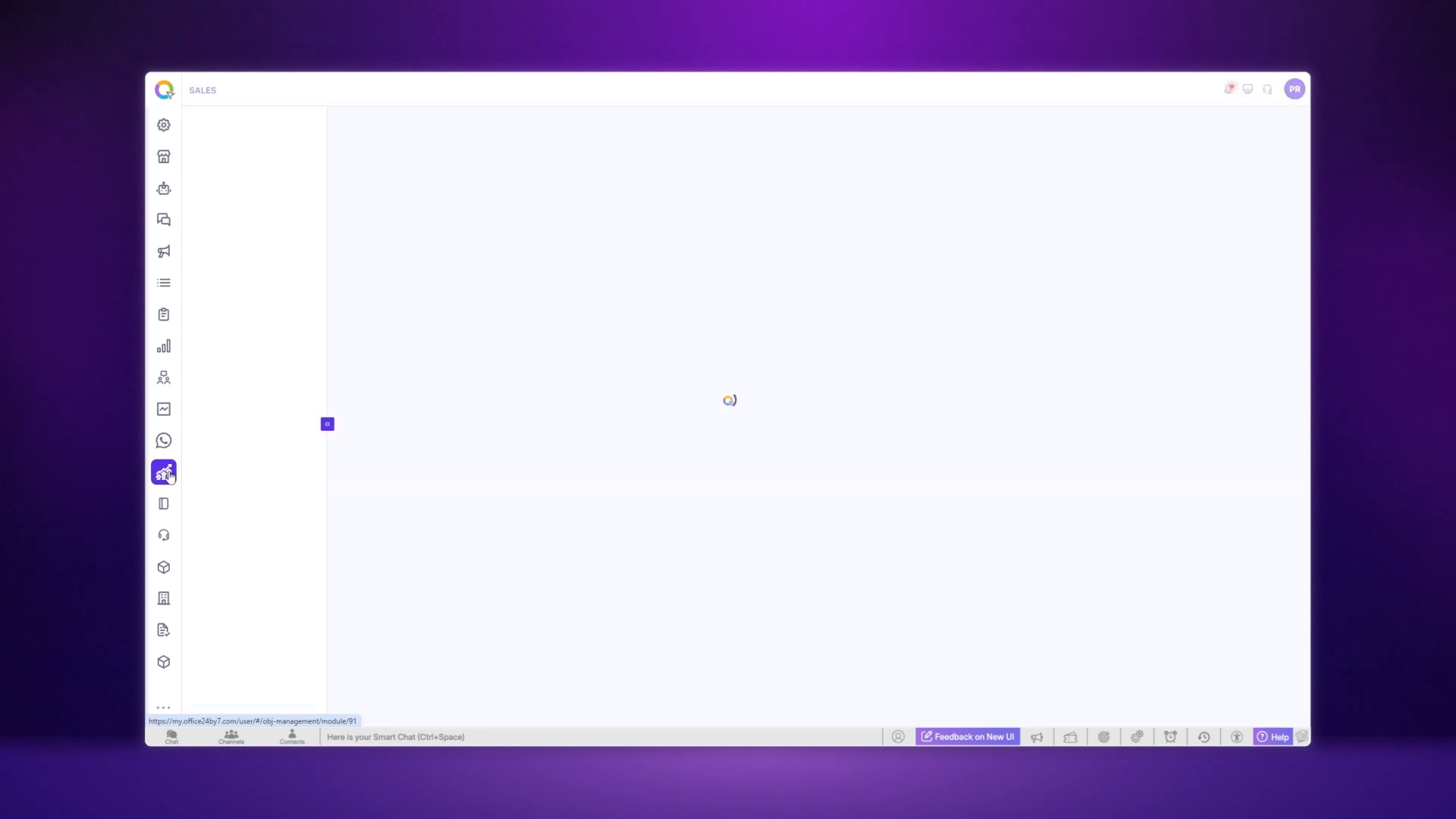
{"action": "left_click", "coordinate": [225, 458]}
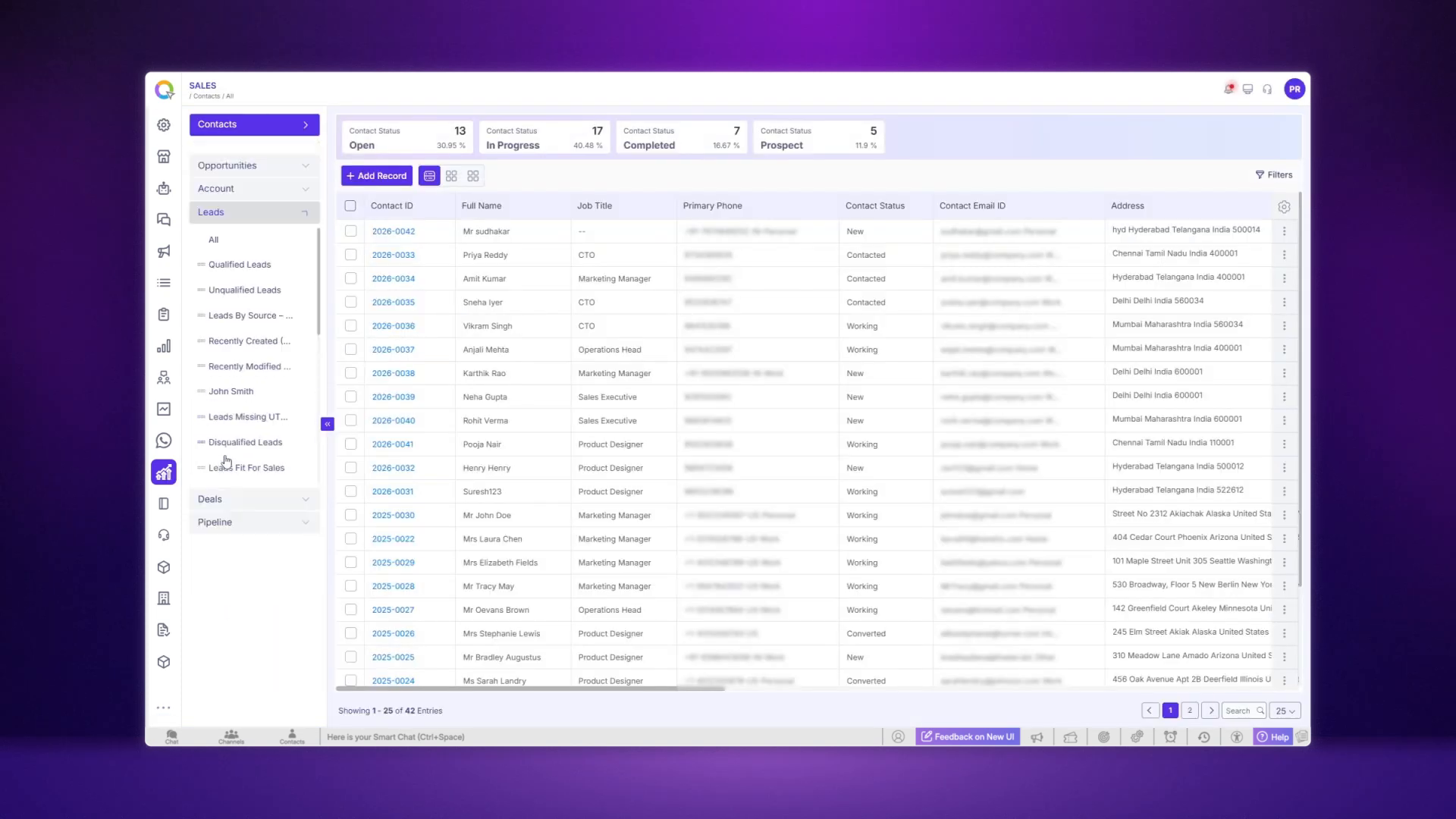
{"action": "left_click", "coordinate": [222, 221]}
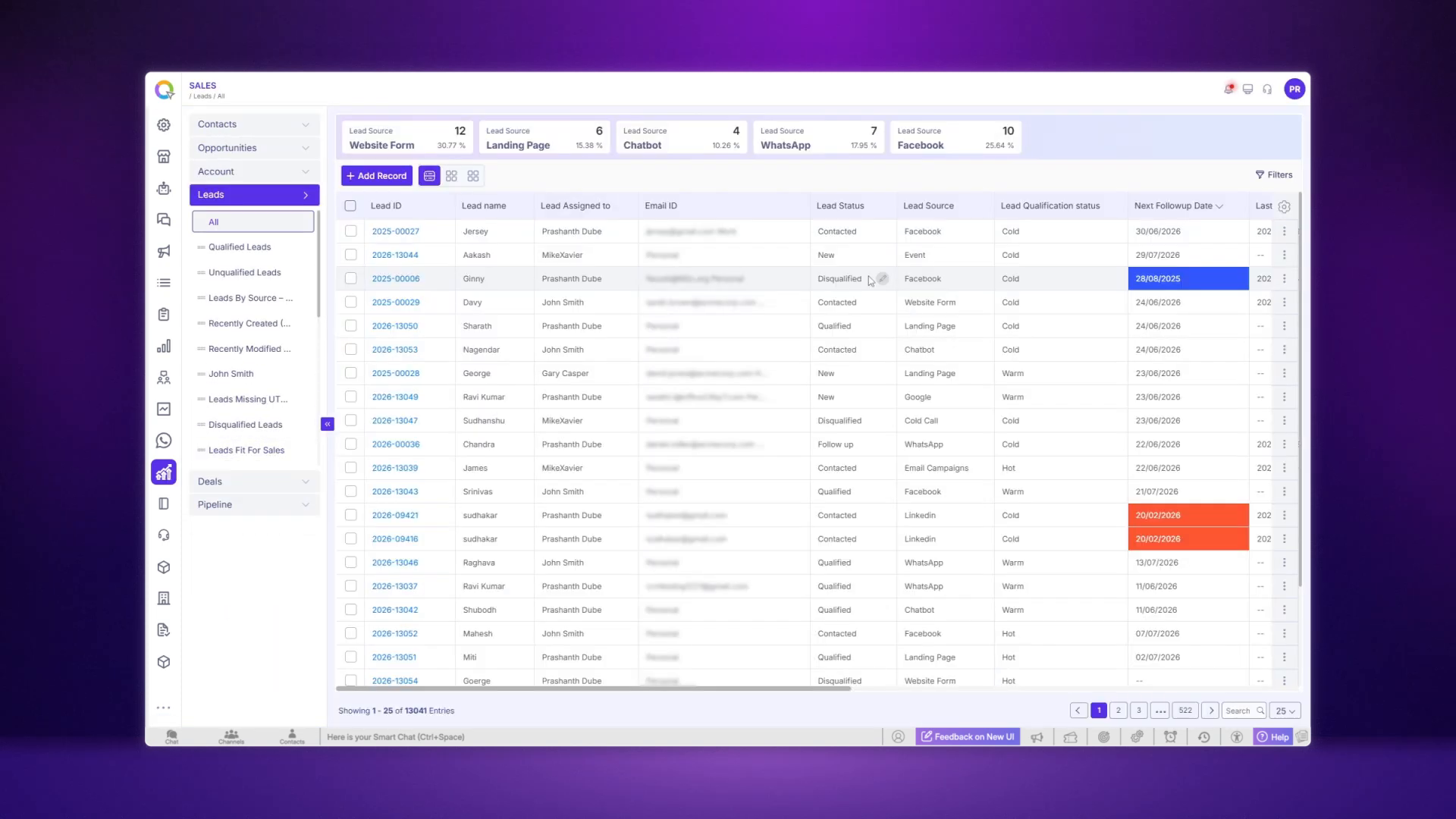
{"action": "left_click", "coordinate": [351, 231]}
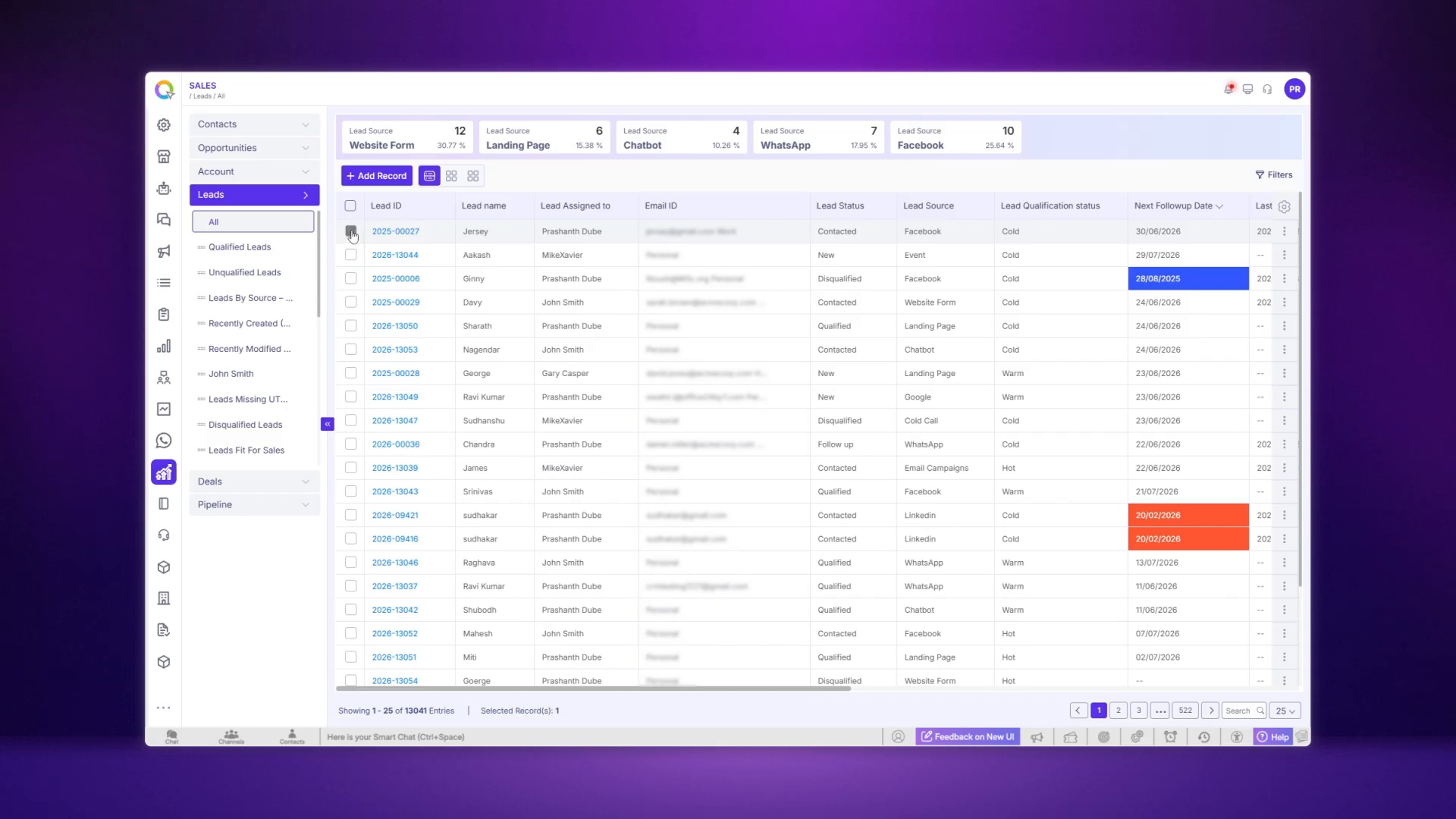
{"action": "left_click", "coordinate": [524, 182]}
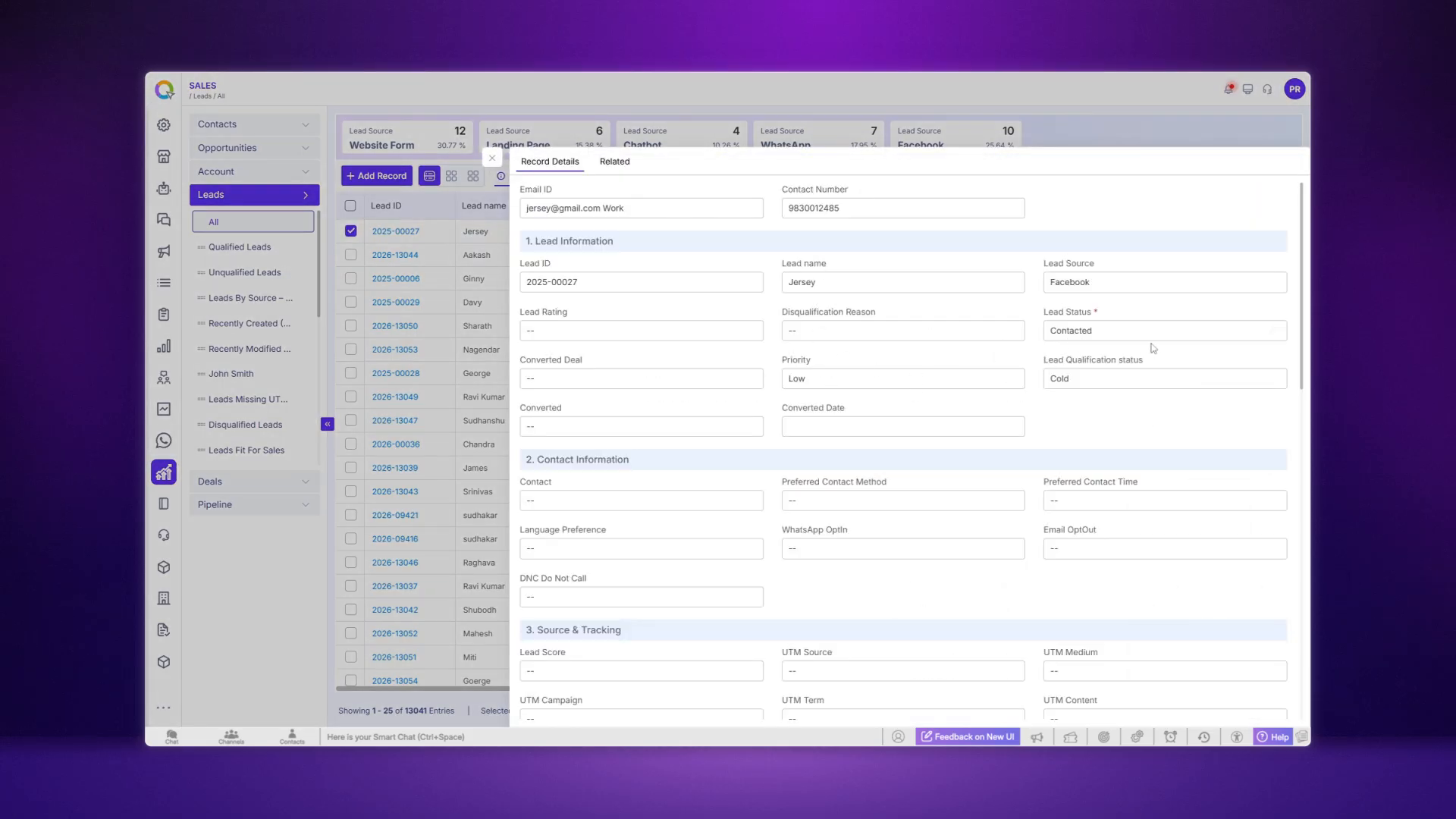
Step: Try to change the lead's status to Disqualified while its disqualification reason is empty
{"action": "left_click", "coordinate": [1278, 334]}
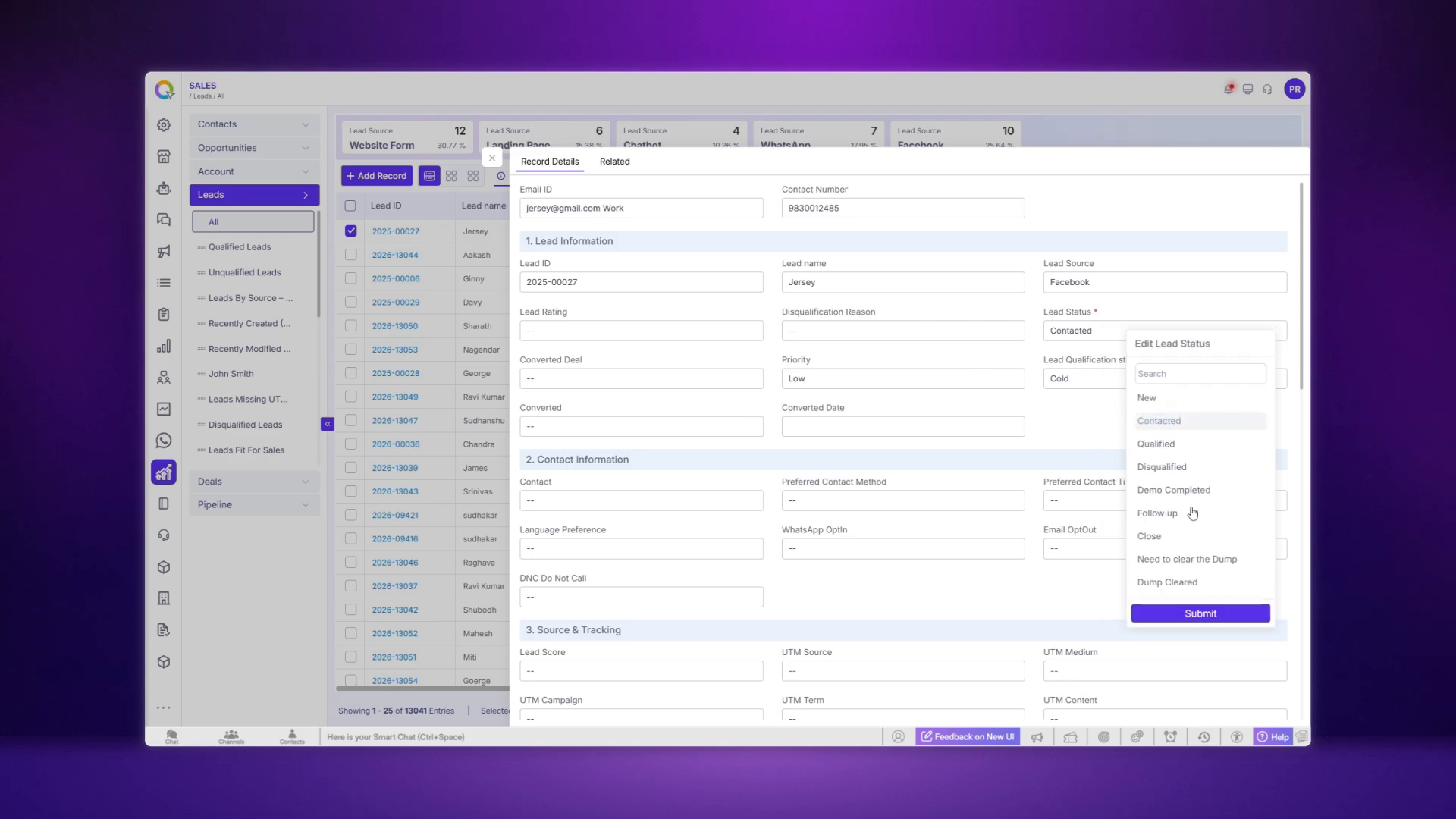
{"action": "left_click", "coordinate": [1164, 468]}
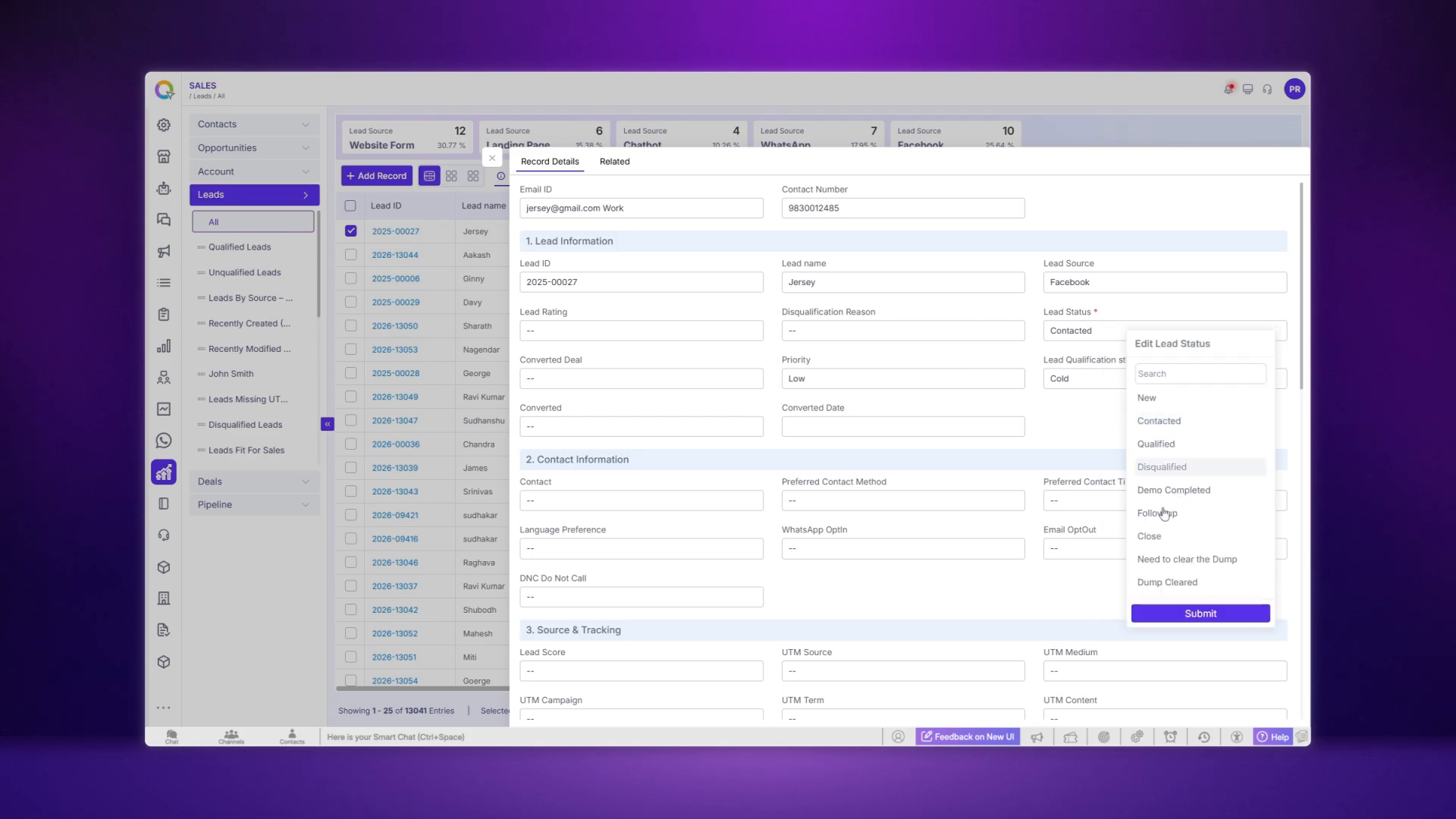
{"action": "left_click", "coordinate": [1201, 614]}
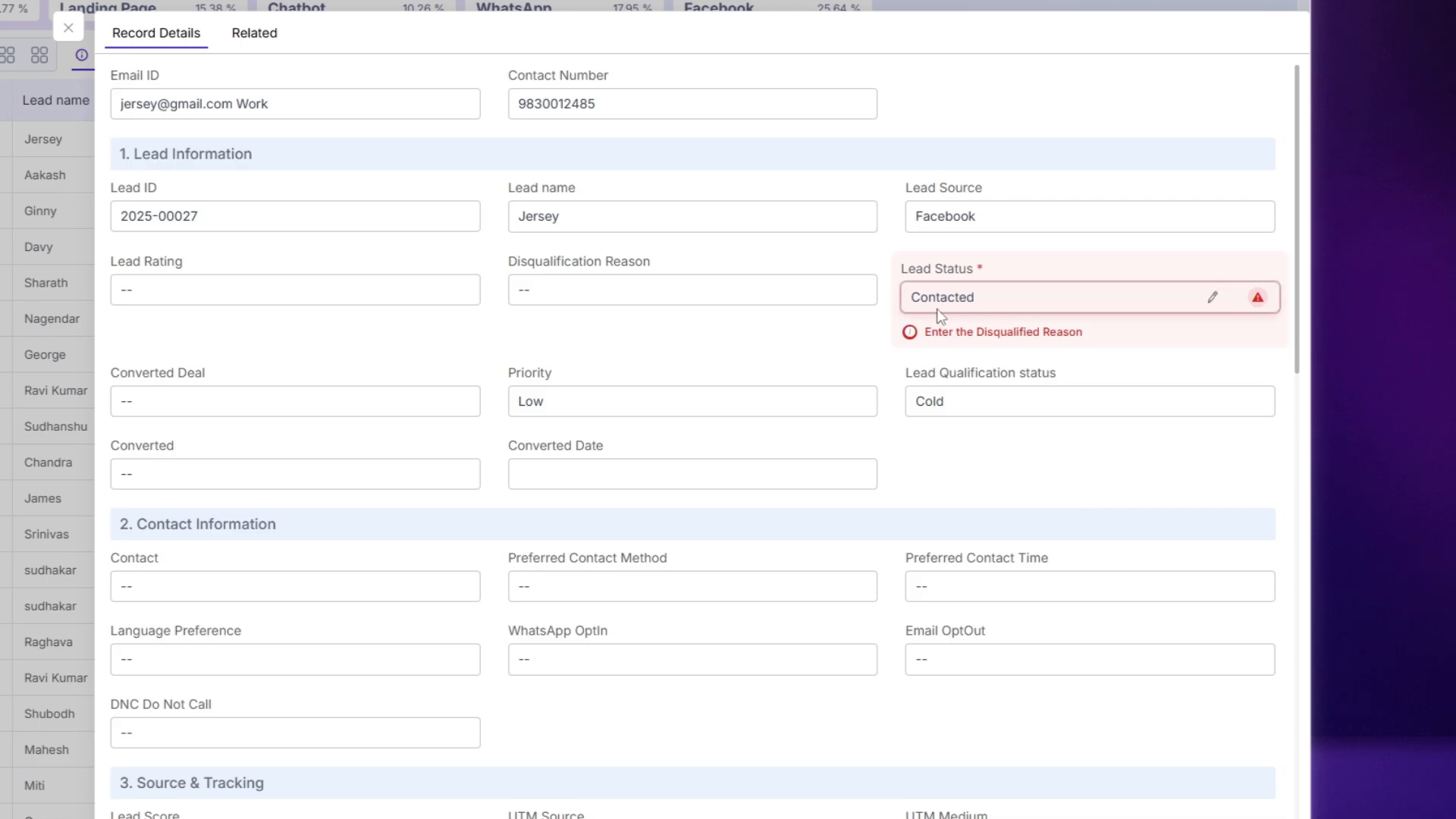
Step: Set the lead's disqualification reason to No Budget
{"action": "left_click", "coordinate": [859, 293]}
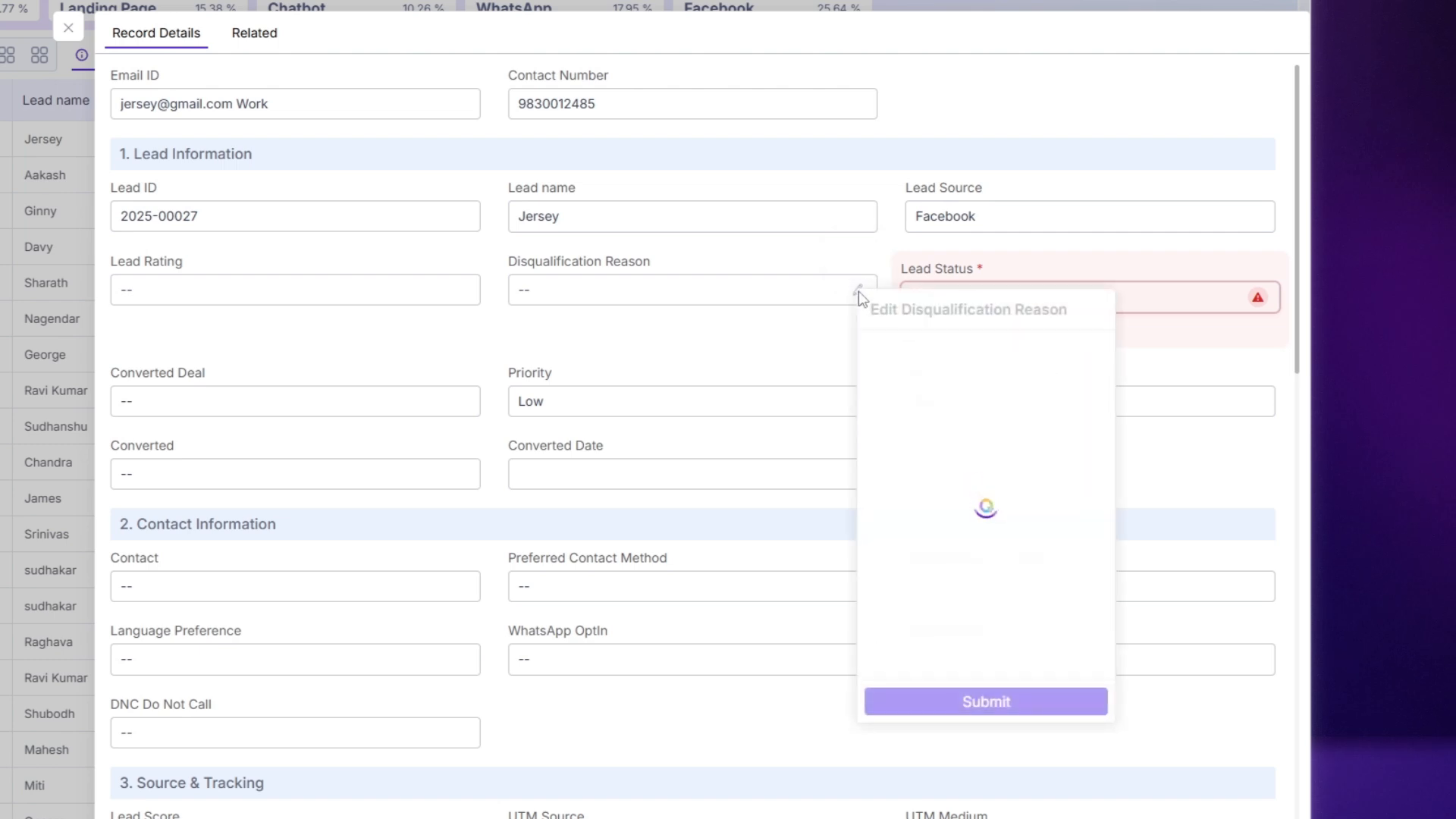
{"action": "left_click", "coordinate": [940, 477]}
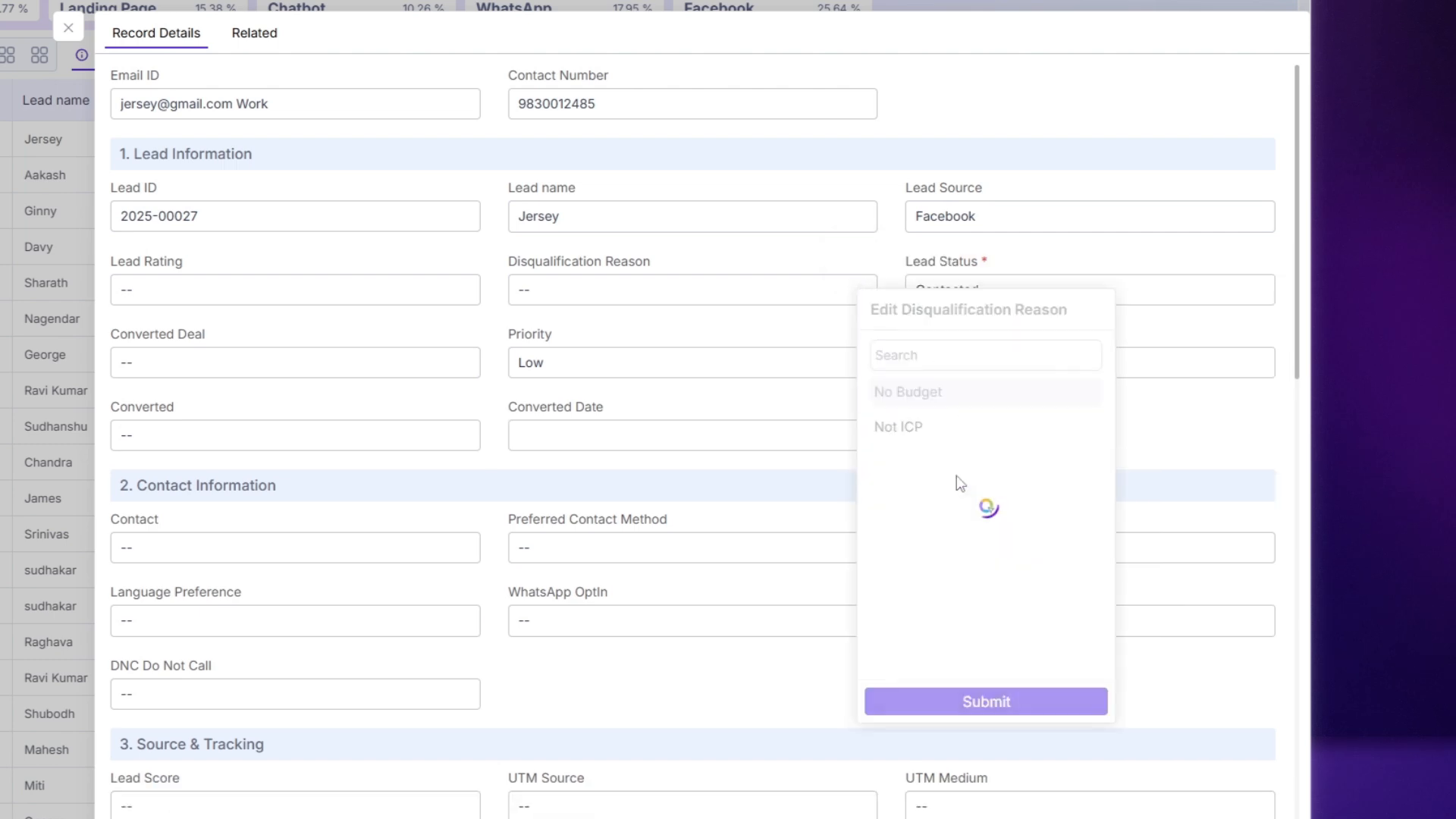
Step: Set the lead's status to Disqualified and submit the change
{"action": "left_click", "coordinate": [1249, 296]}
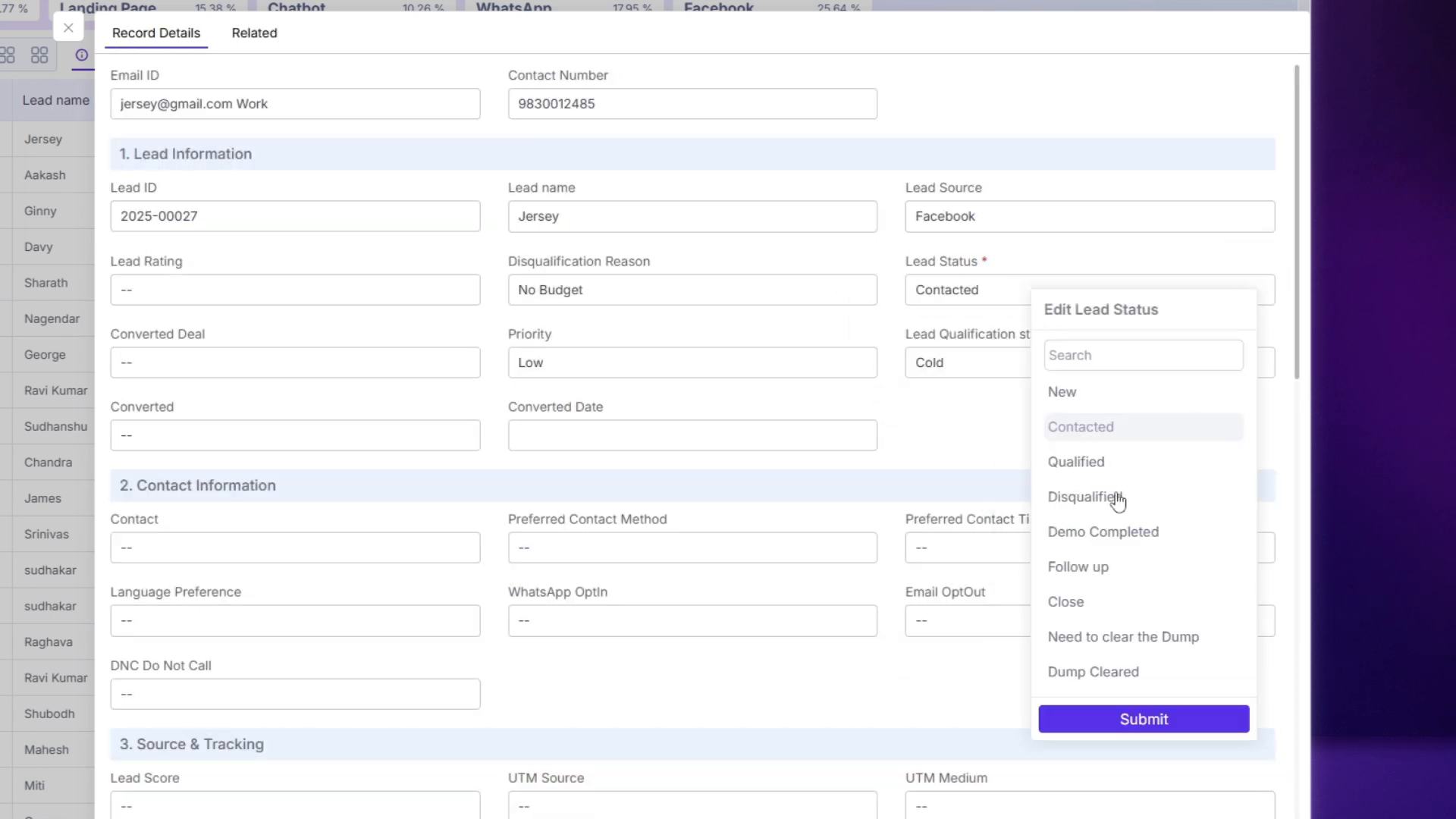
{"action": "left_click", "coordinate": [1092, 499]}
{"action": "left_click", "coordinate": [1143, 720]}
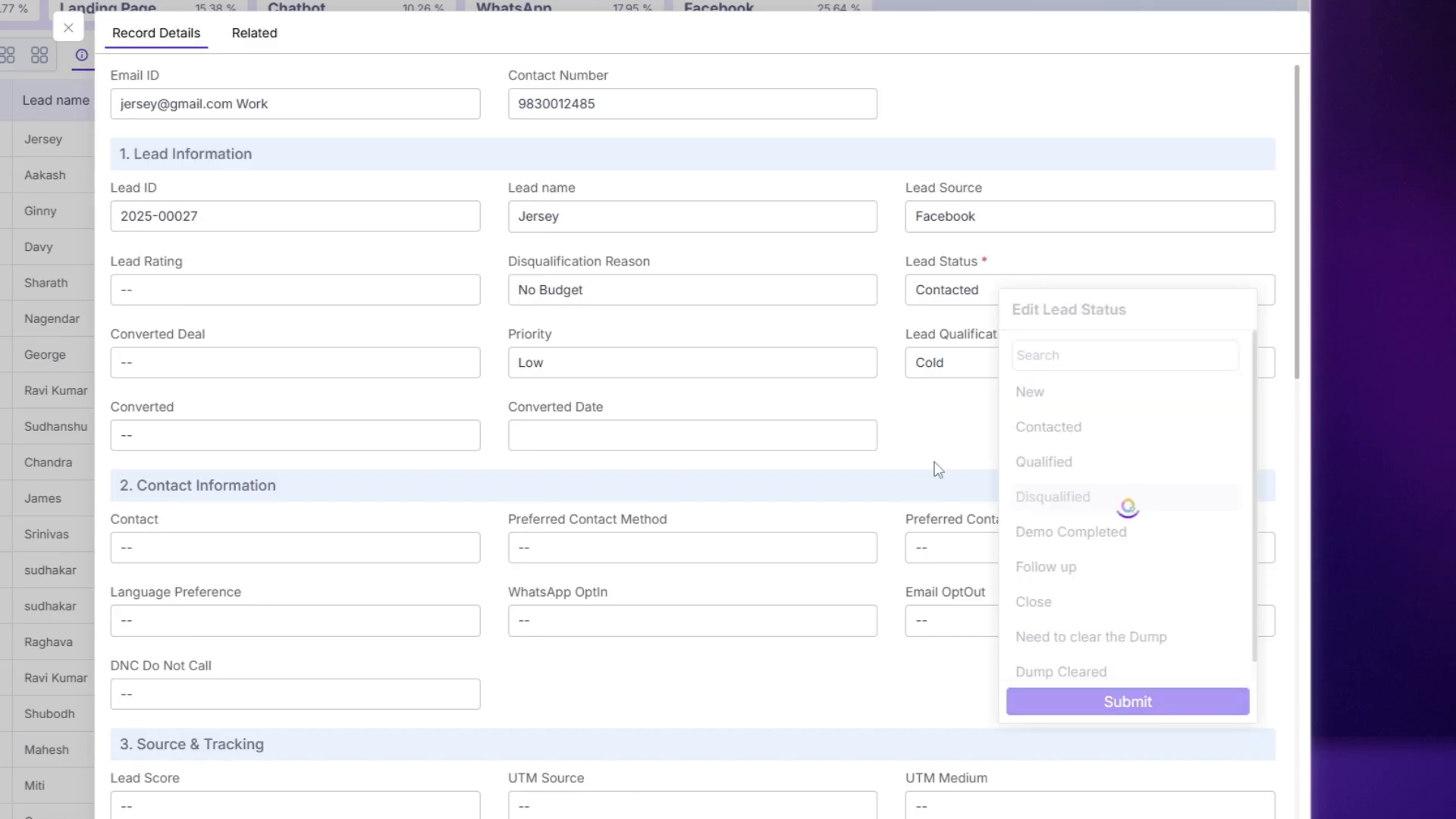